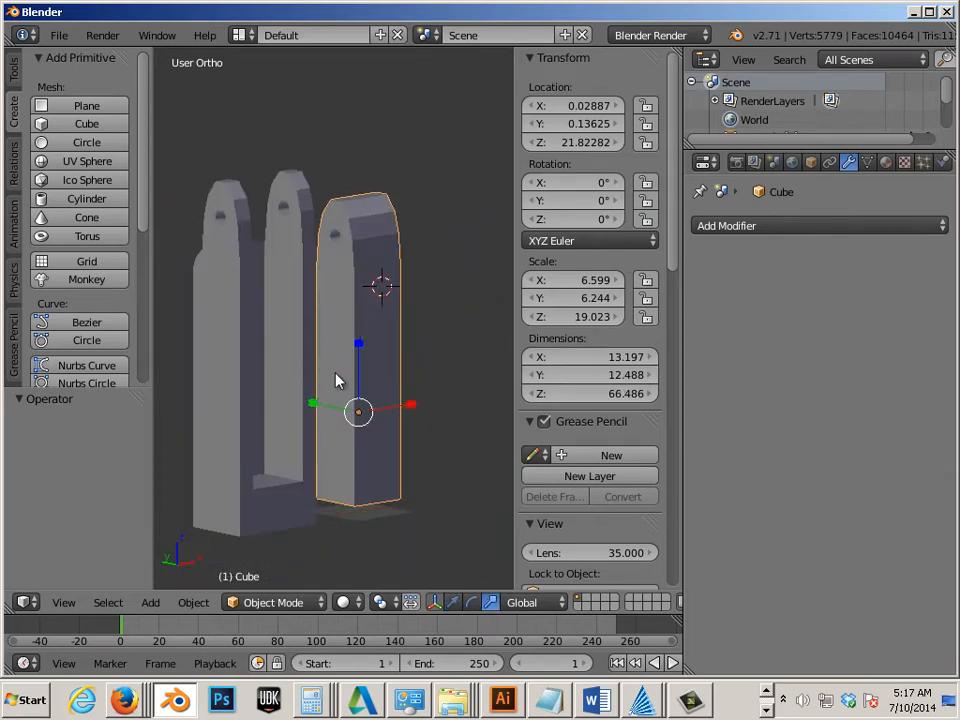
Try to lay the single slotted arm flat by rotating it about Y and setting its Y rotation to 90°
key("ctrl+alt+r")
left_click_drag(324, 375, 311, 449)
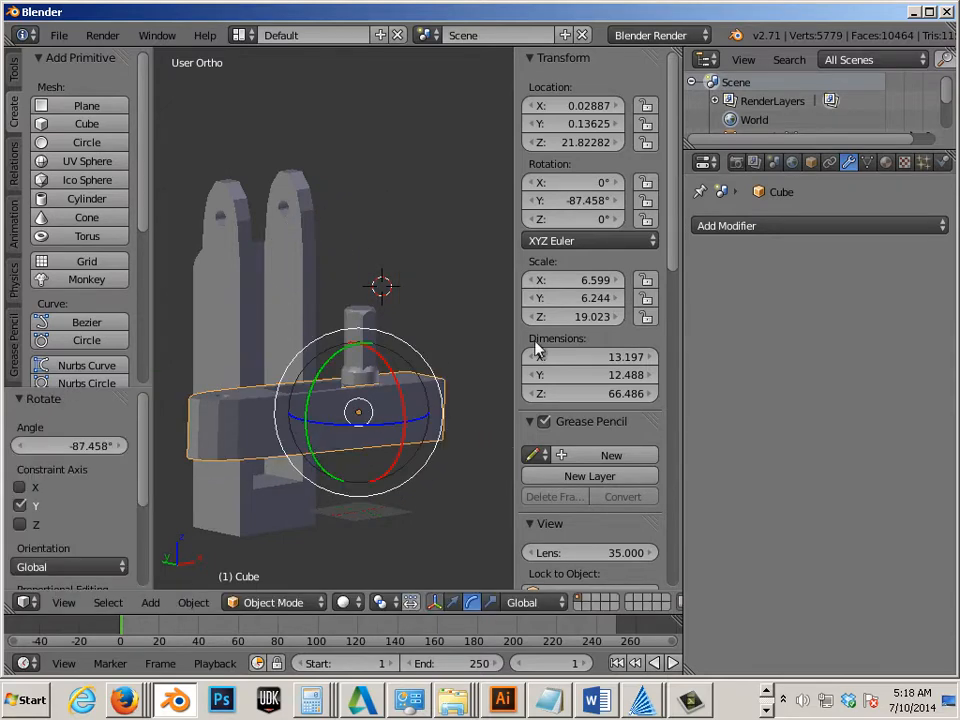
left_click(593, 202)
type("90")
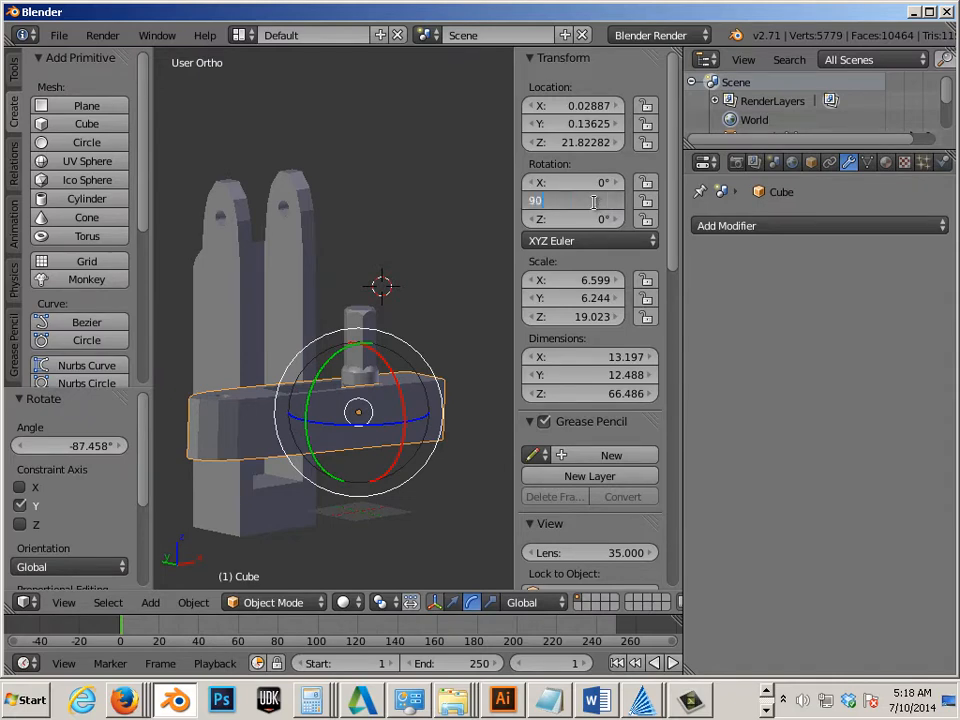
key("Return")
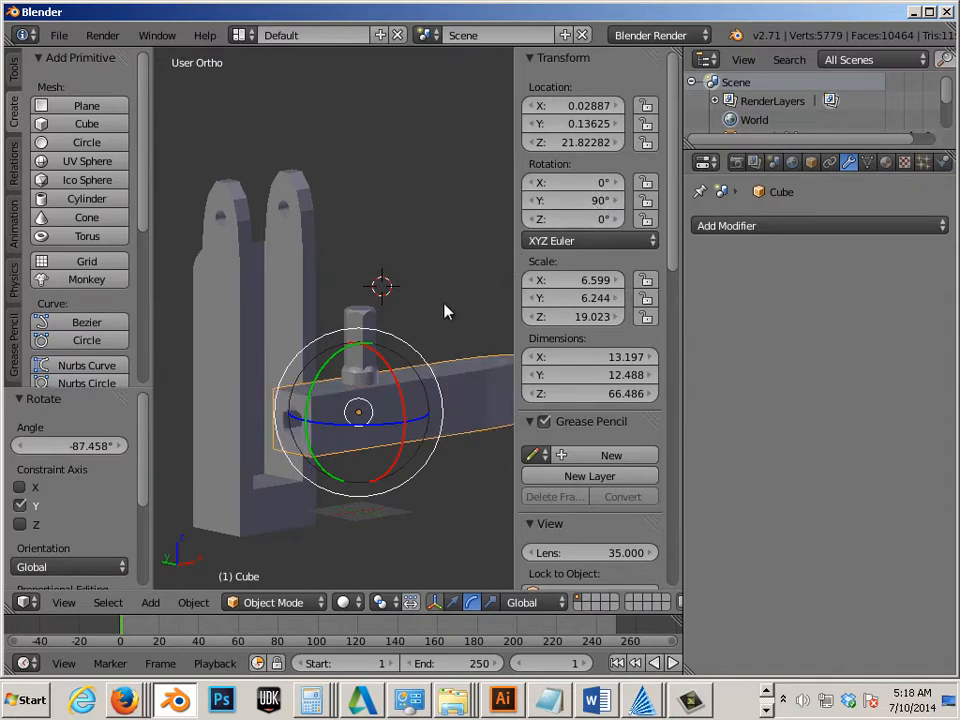
mouse_move(447, 312)
middle_mouse_down()
mouse_move(405, 369)
mouse_move(463, 300)
middle_mouse_up()
key("ctrl+z")
Set the slotted arm's Y rotation to -90° so it lies flat
middle_click_drag(435, 347, 508, 287)
double_click(570, 201)
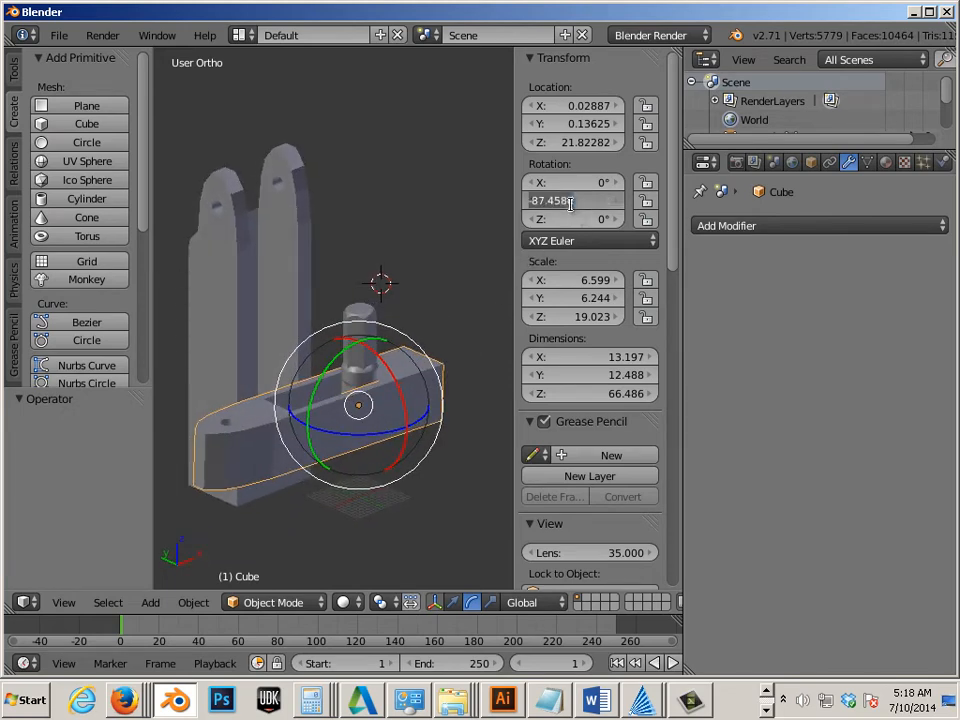
key("BackSpace")
type("-90")
key("Return")
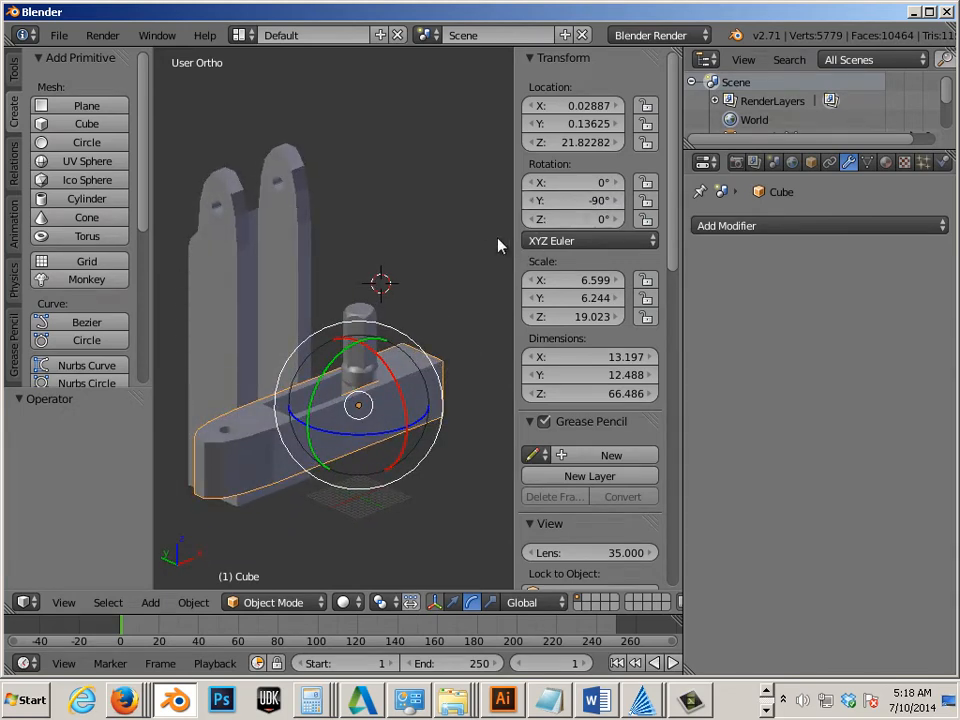
Delete the Square Hex Adapter object from the scene
key("a")
right_click(370, 318)
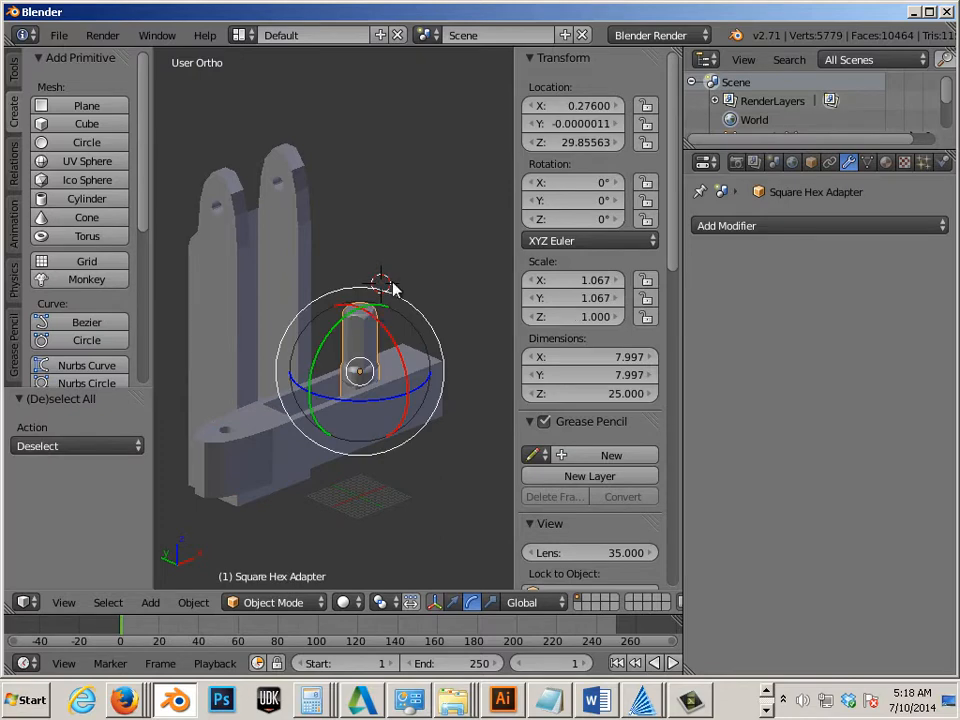
key("x")
left_click(395, 287)
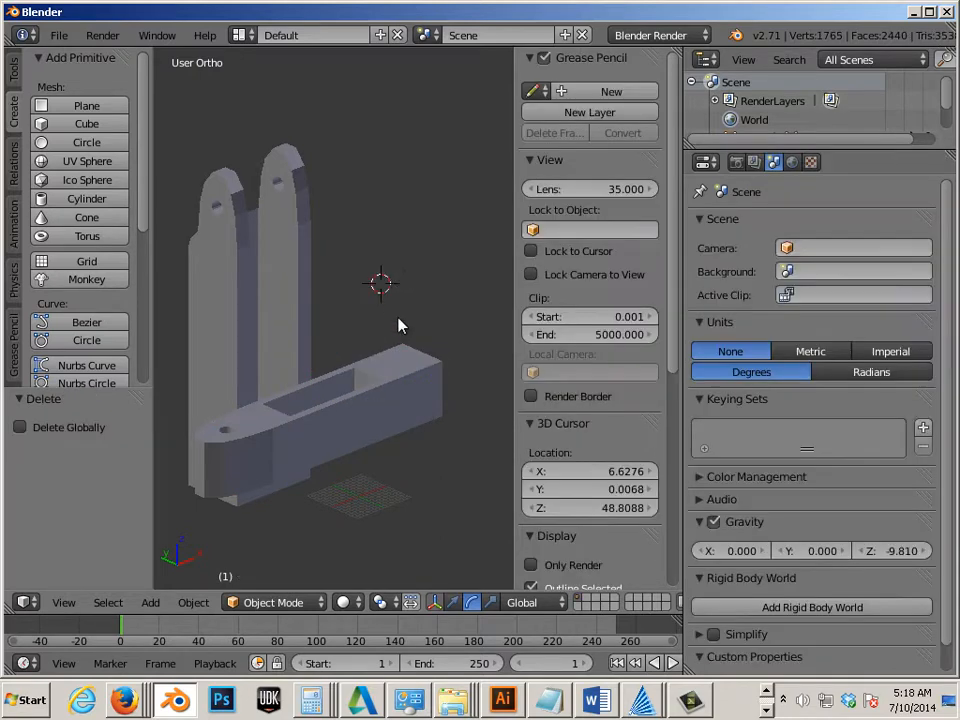
Export the flat slotted arm as In_Drive.stl into the Learning Blender folder
middle_click_drag(399, 326, 379, 370)
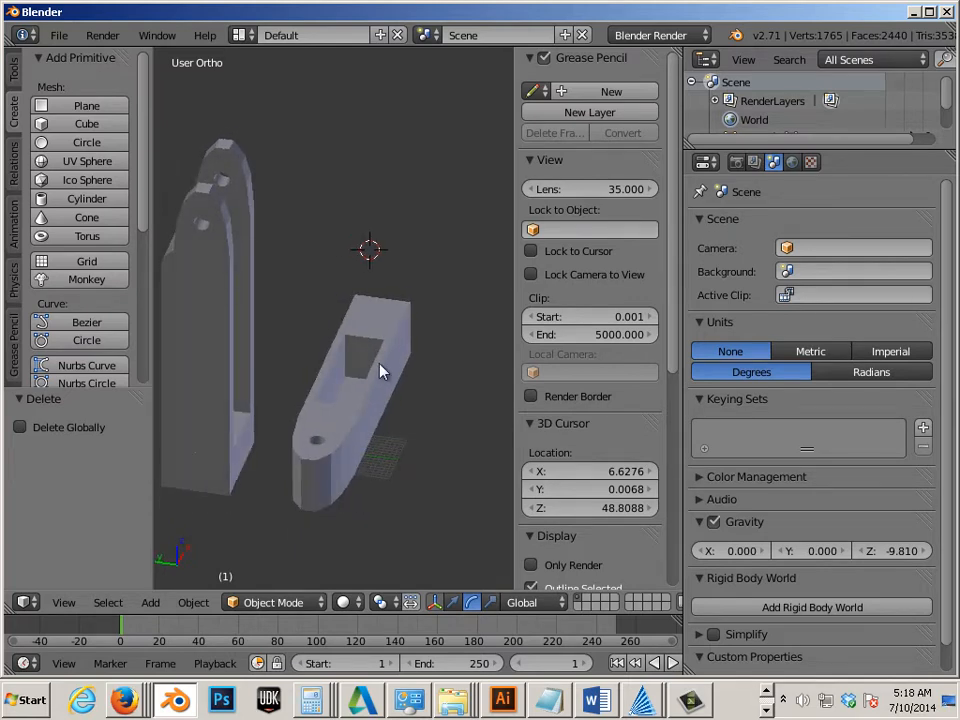
middle_click_drag(343, 428, 388, 407)
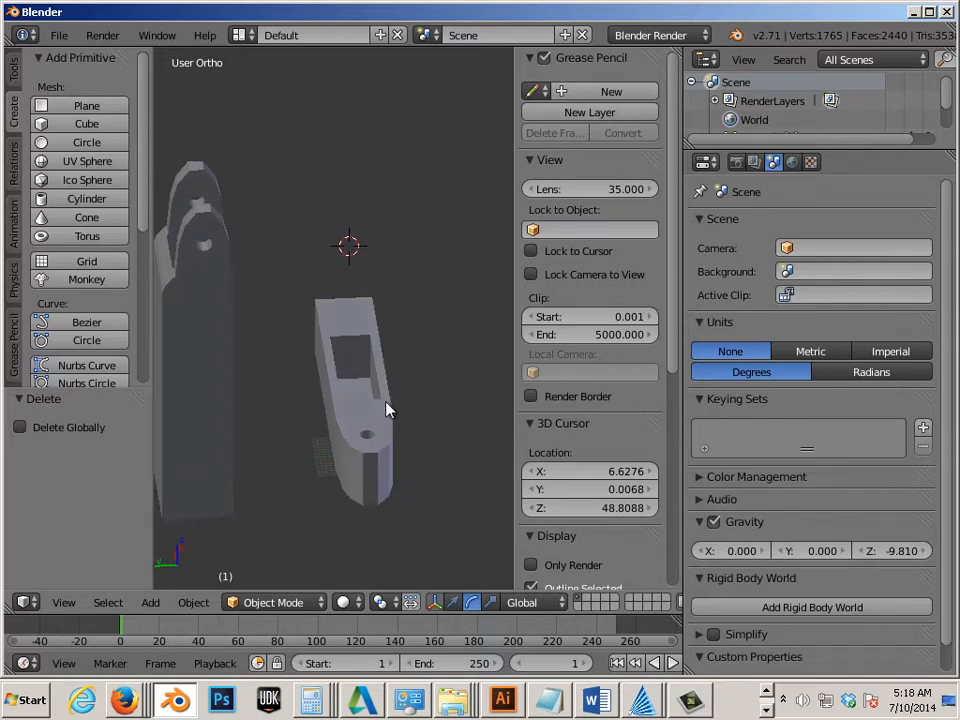
right_click(388, 412)
middle_click_drag(433, 439, 352, 455)
left_click(59, 35)
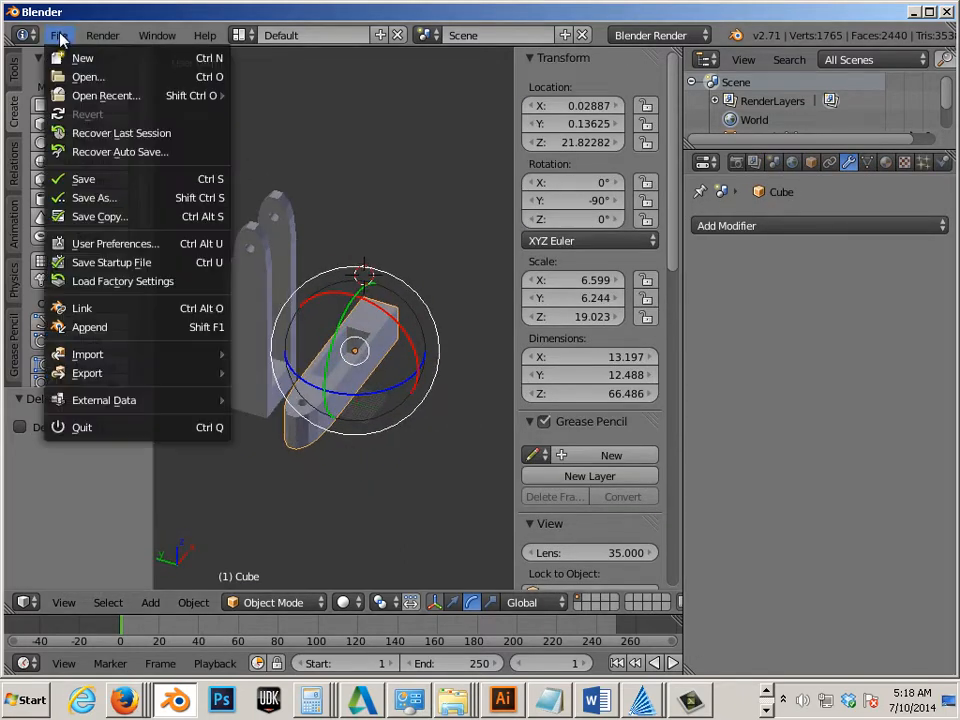
mouse_move(97, 383)
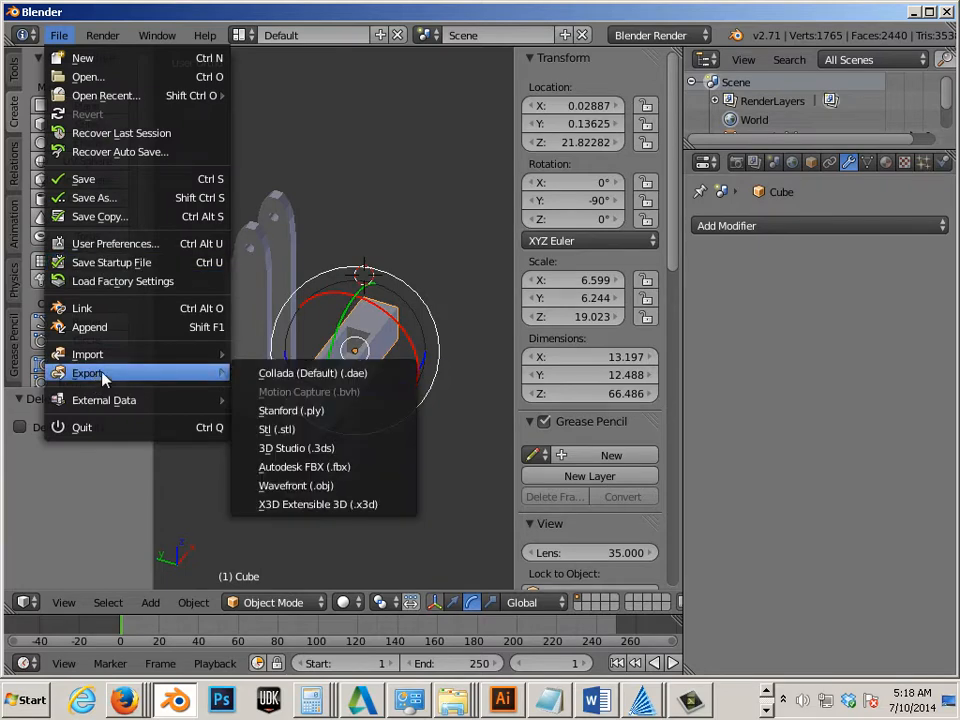
left_click(282, 429)
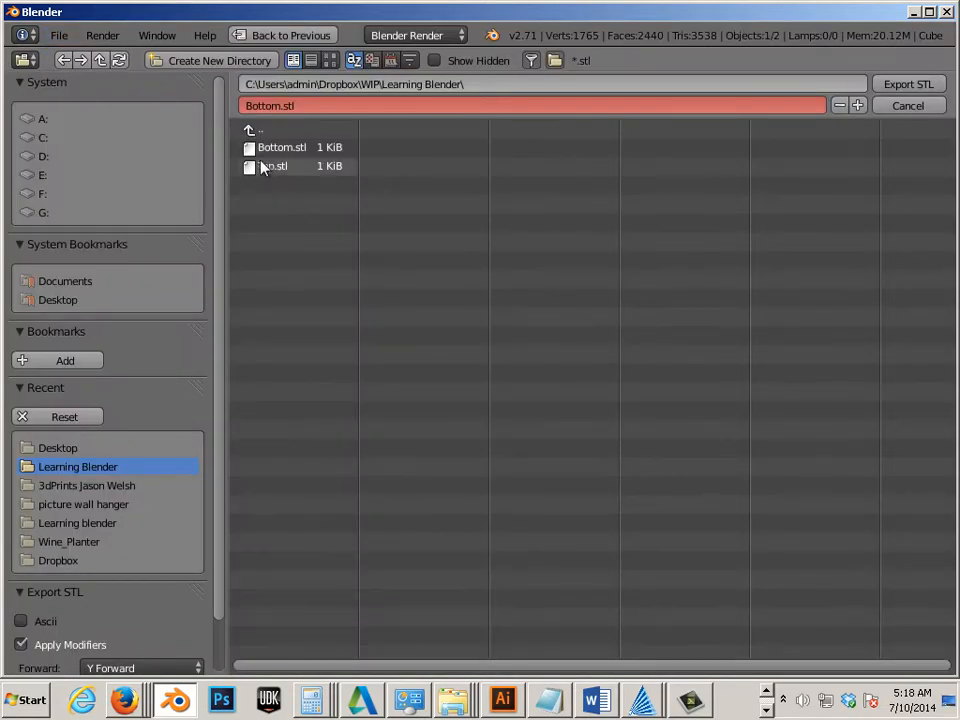
left_click(300, 106)
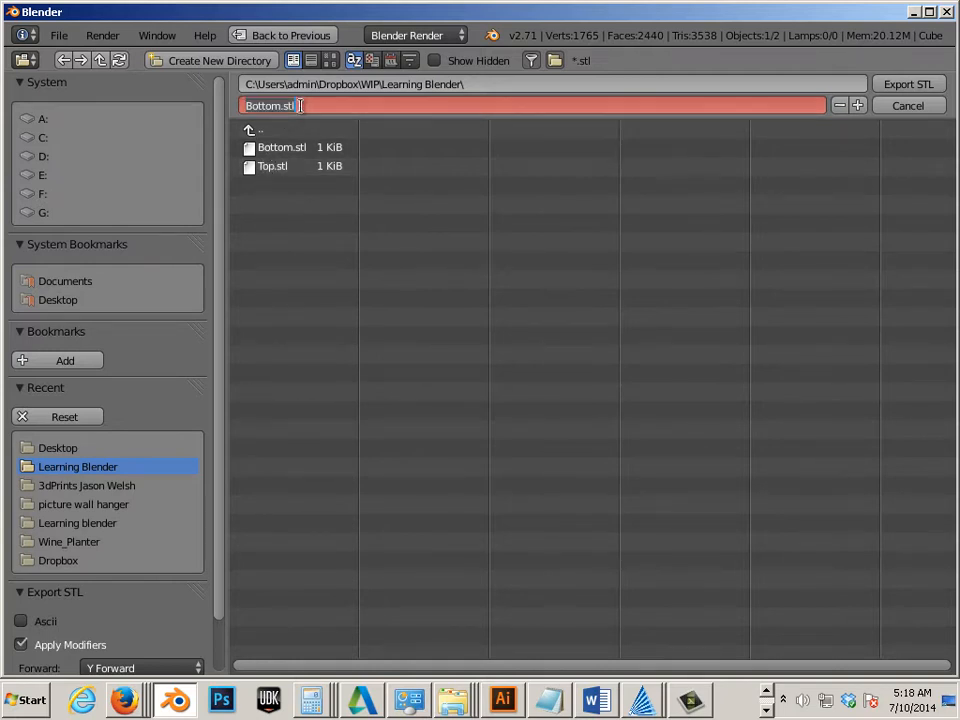
key("BackSpace")
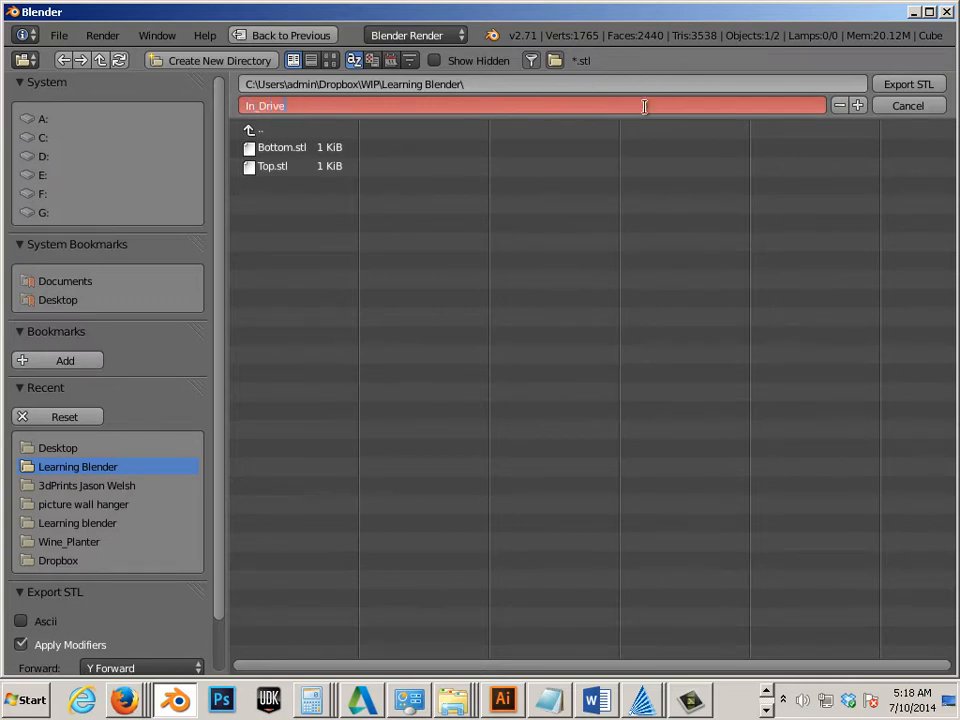
key("Return")
left_click(906, 84)
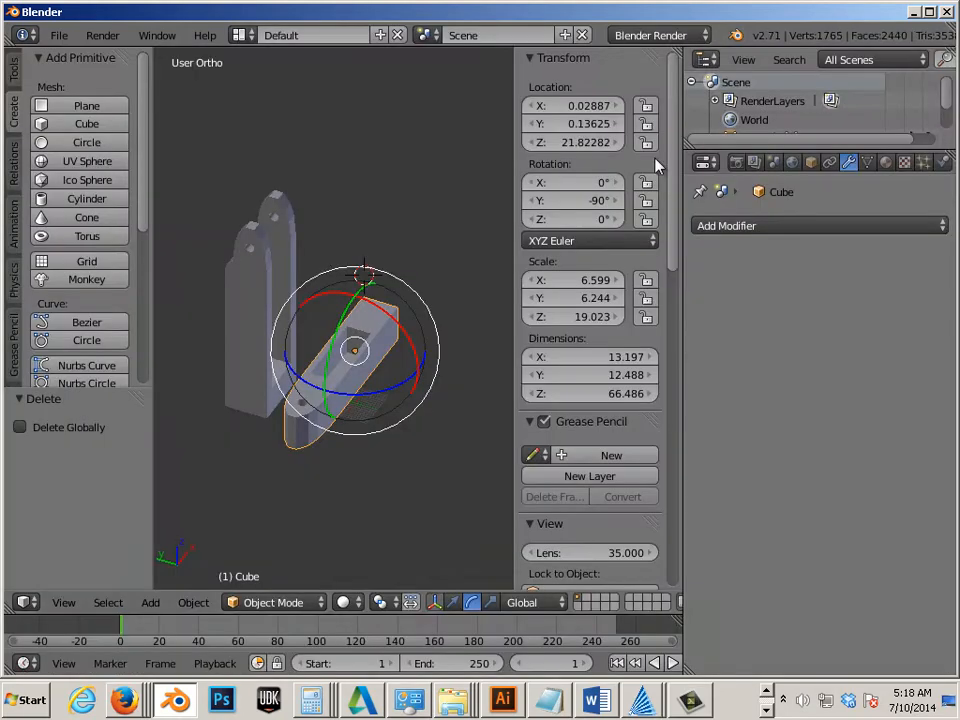
Export the upright forked piece as Out_Drive.stl into the Learning Blender folder
right_click(265, 260)
left_click(59, 35)
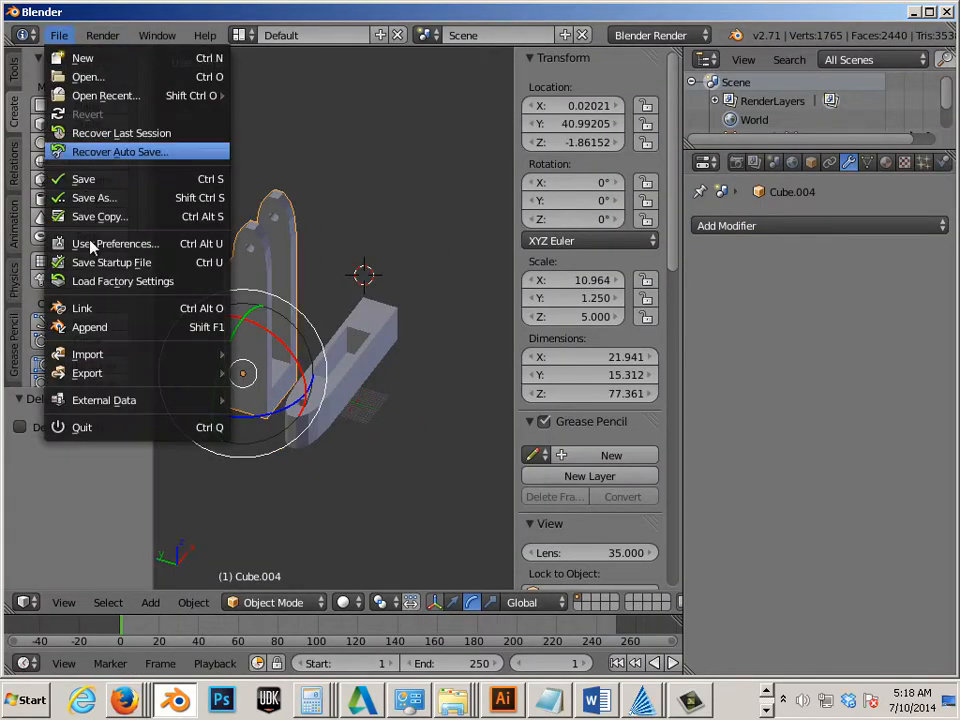
mouse_move(110, 377)
left_click(279, 429)
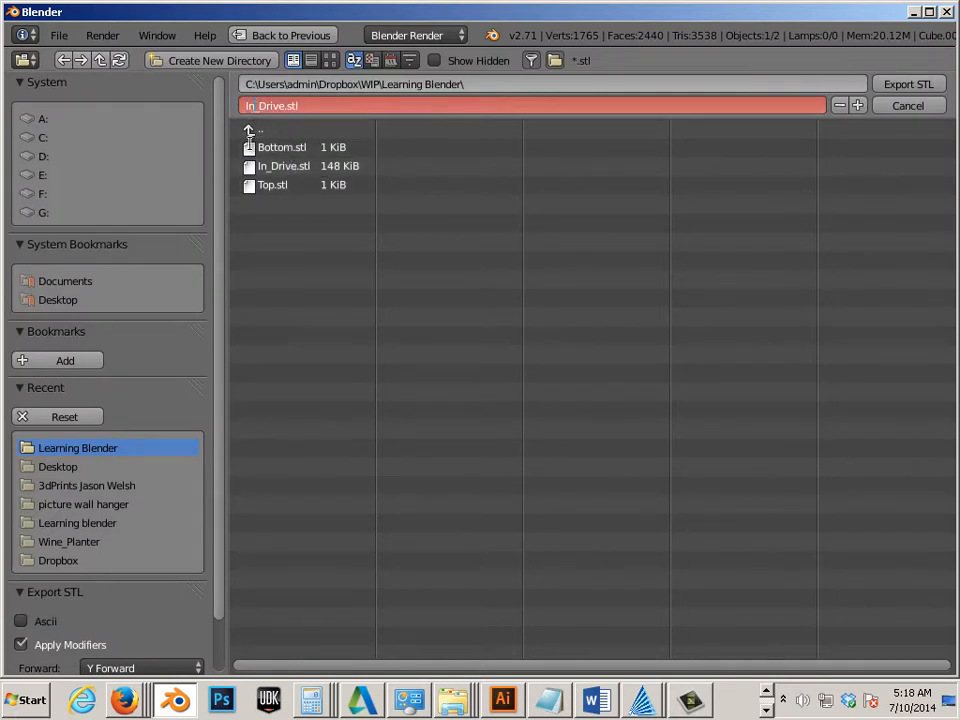
key("BackSpace")
key("BackSpace")
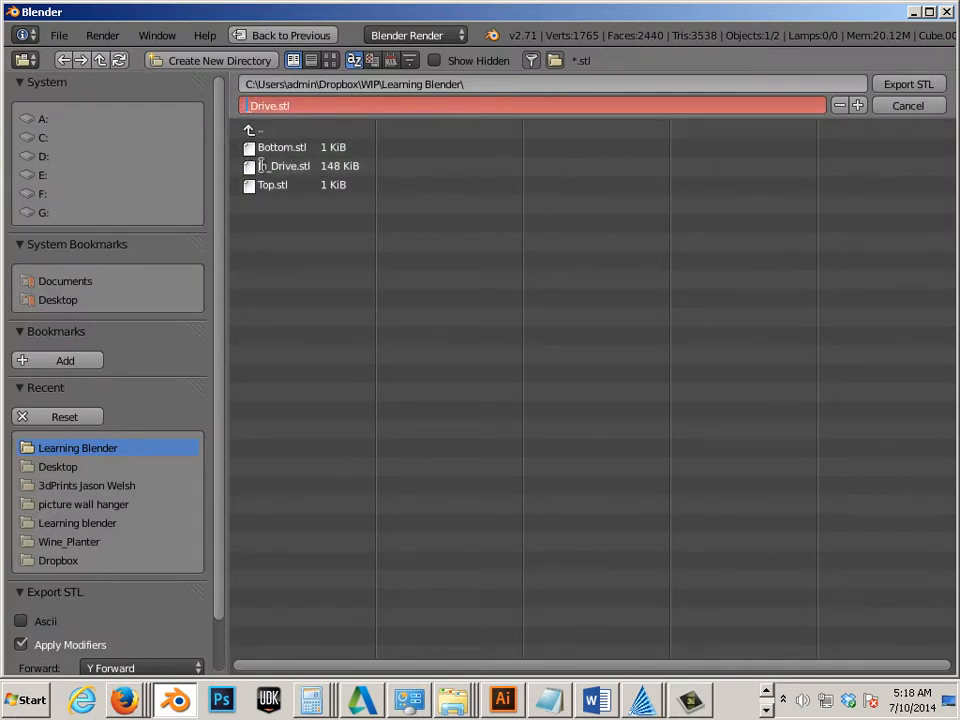
left_click(919, 88)
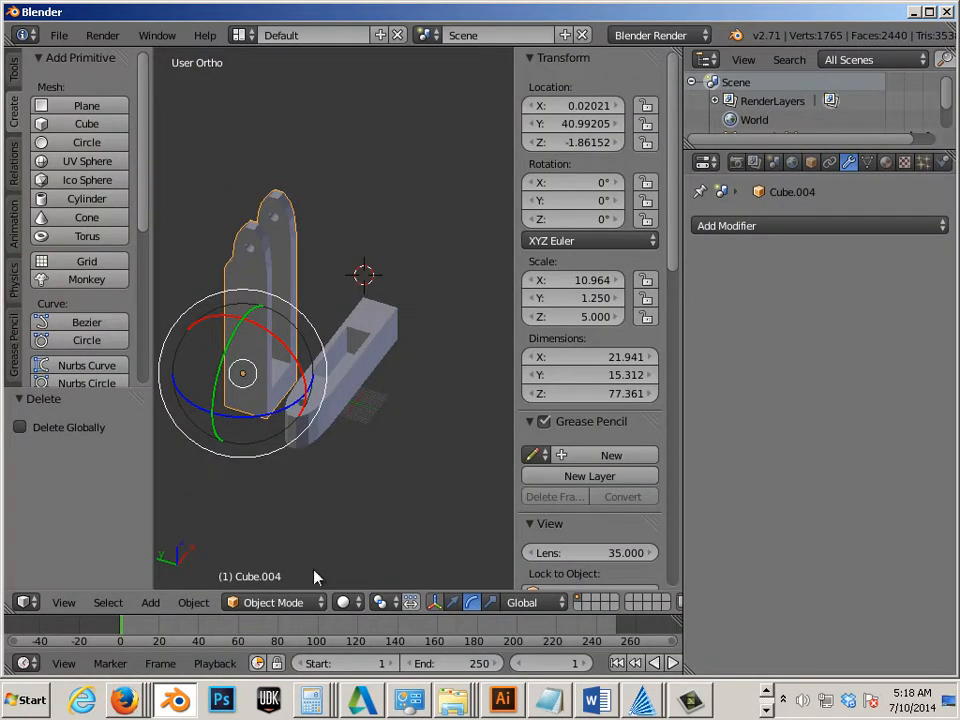
left_click(766, 711)
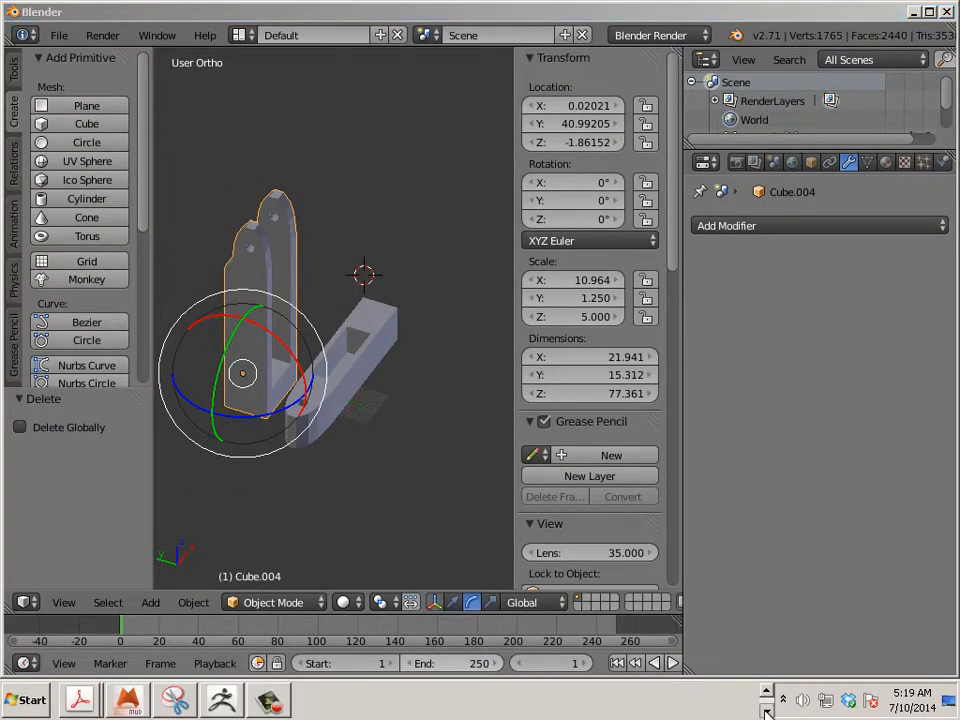
left_click(765, 692)
mouse_move(642, 704)
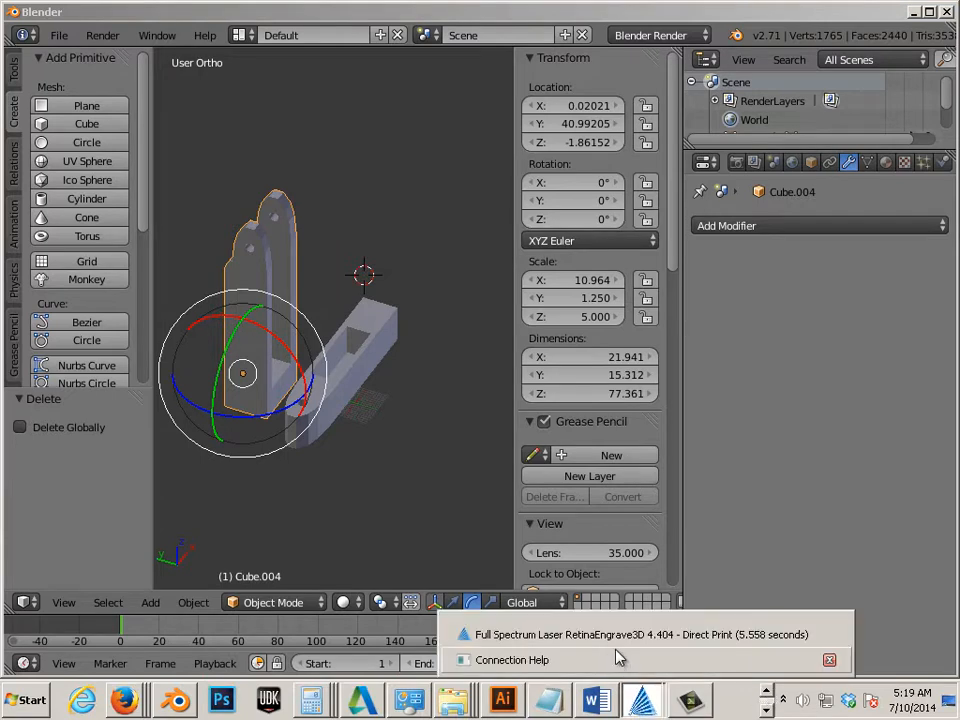
left_click(612, 636)
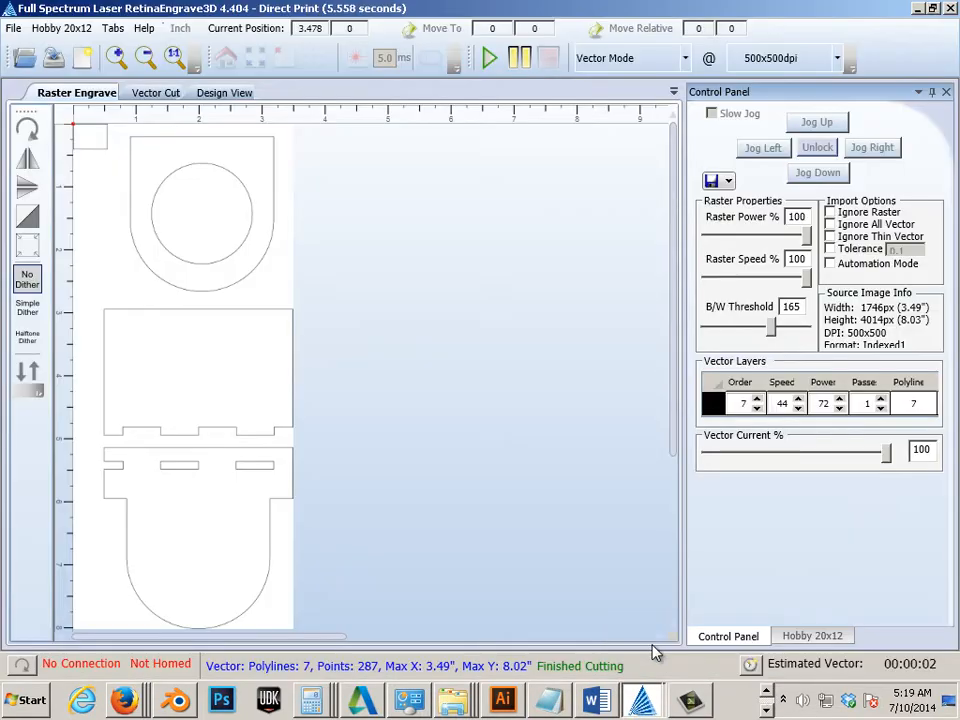
left_click(766, 711)
left_click(767, 691)
Launch netfabb Basic, accept its terms of use and postpone the registration
left_click(25, 700)
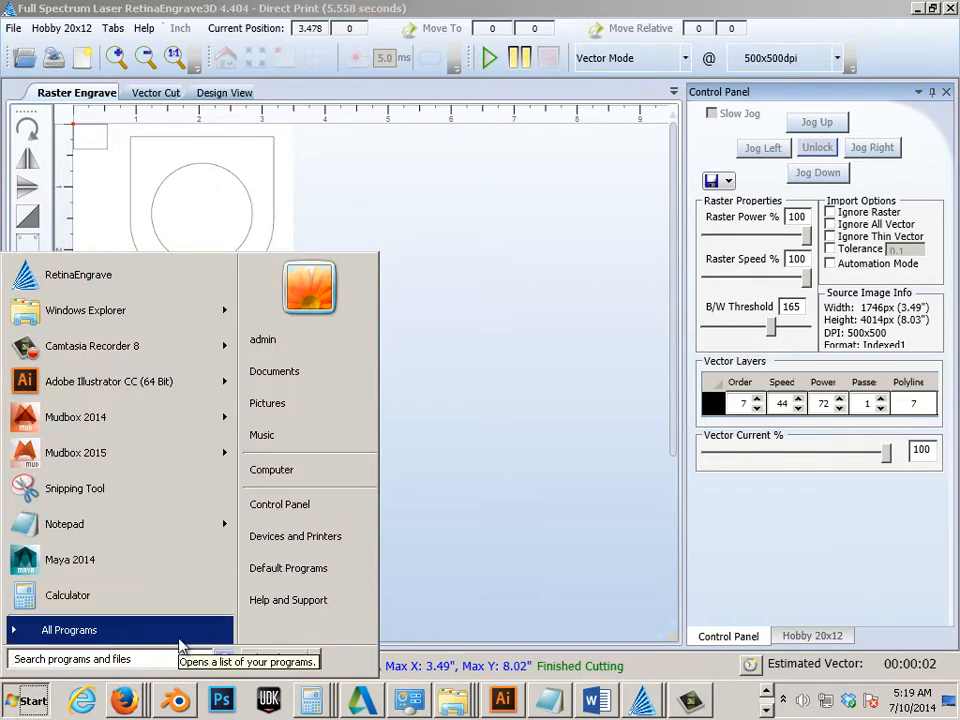
left_click(130, 628)
scroll(122, 614, "down", 1)
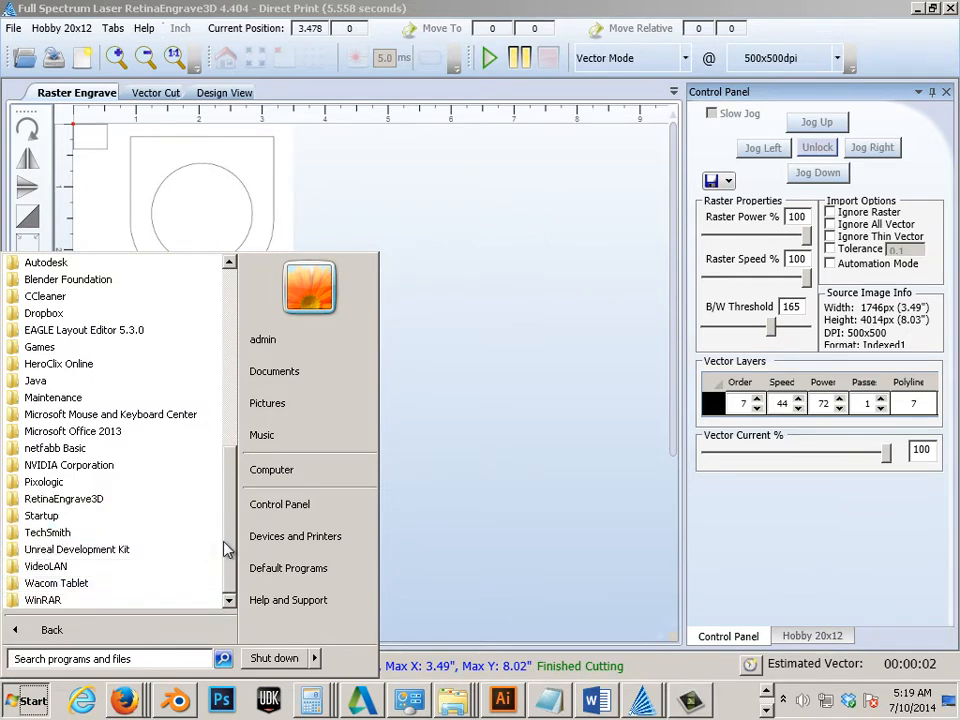
scroll(225, 515, "up", 3)
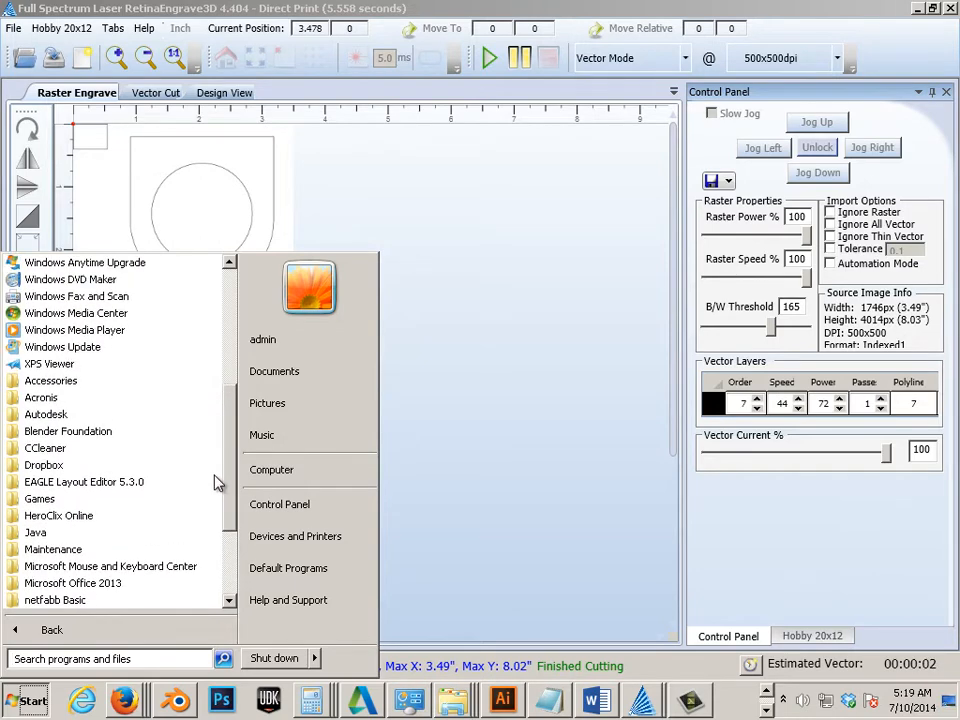
scroll(218, 490, "down", 3)
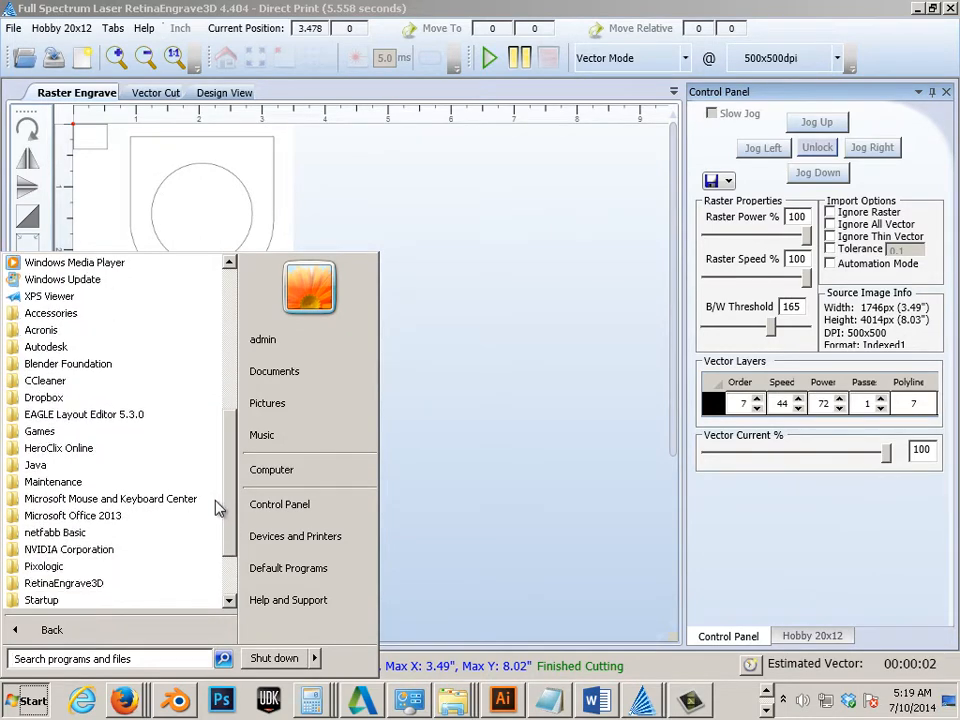
left_click(97, 535)
left_click(92, 550)
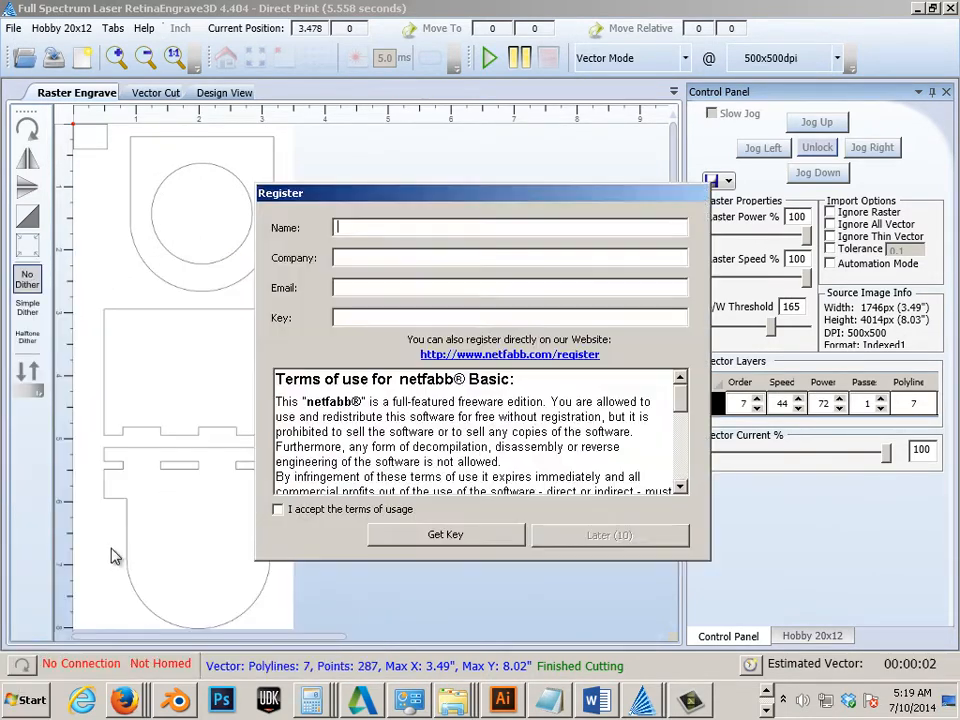
left_click(311, 509)
left_click(612, 536)
Add the In_Drive part from the Learning Blender folder inside WIP to the netfabb project
right_click(380, 305)
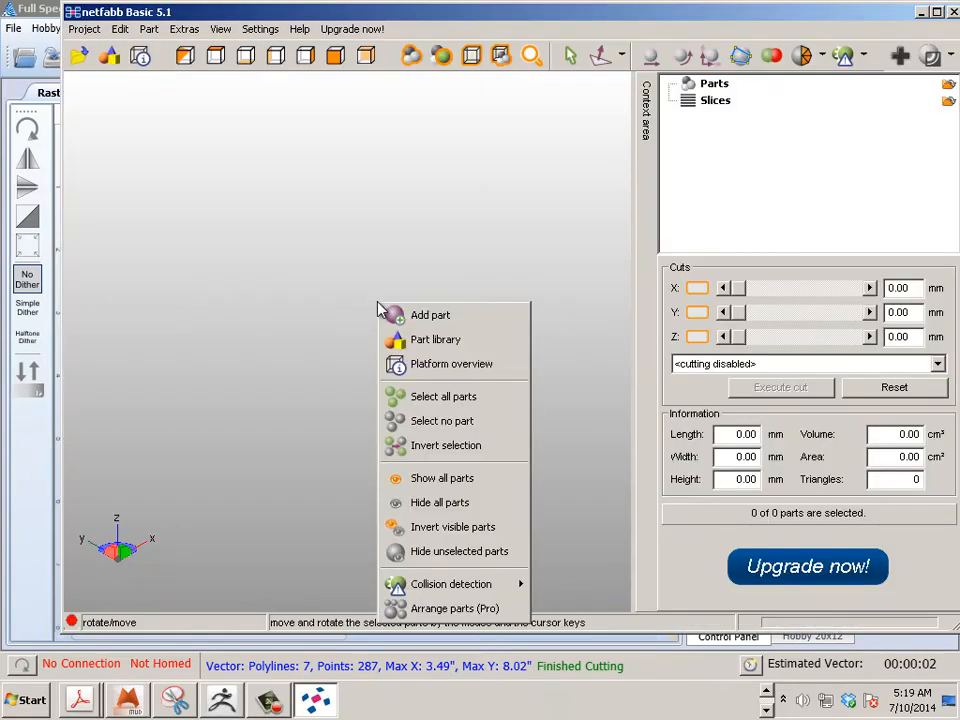
left_click(407, 319)
left_click(440, 206)
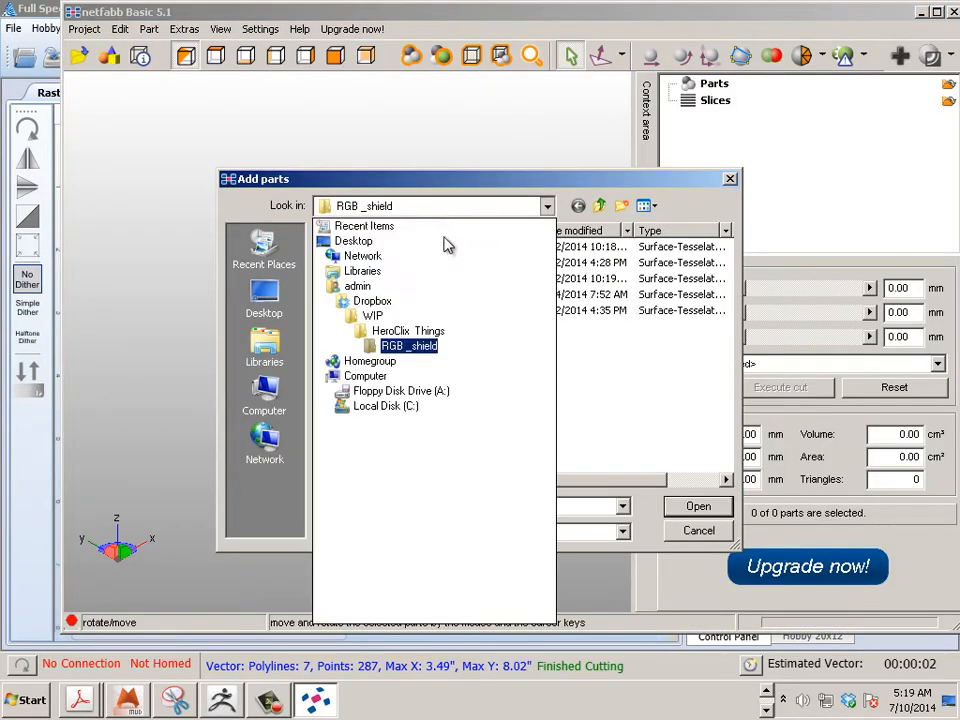
left_click(370, 317)
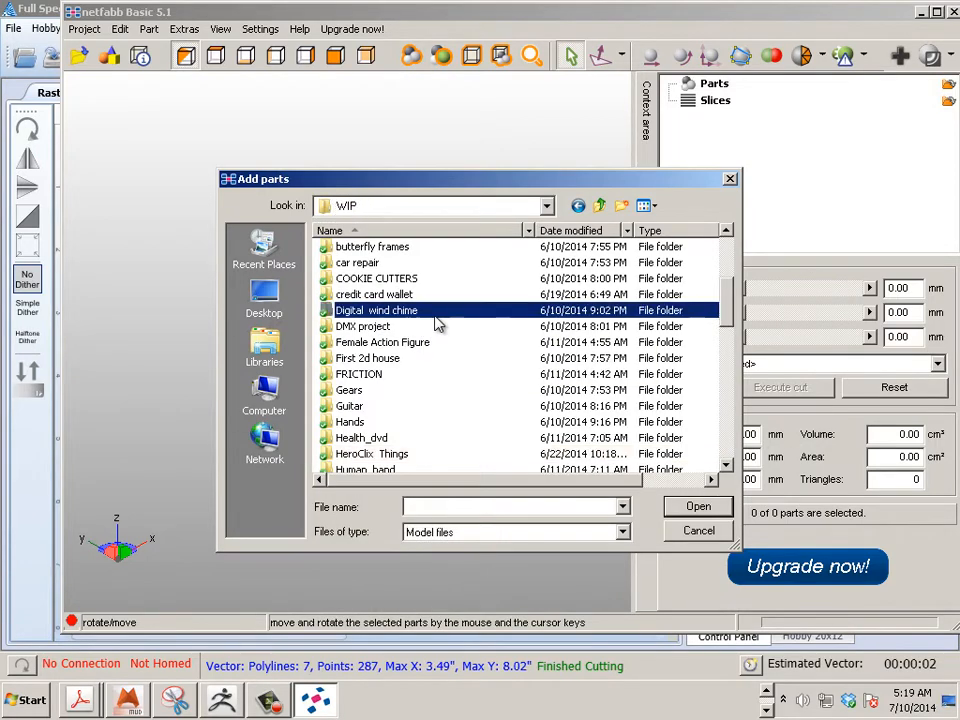
scroll(435, 325, "down", 3)
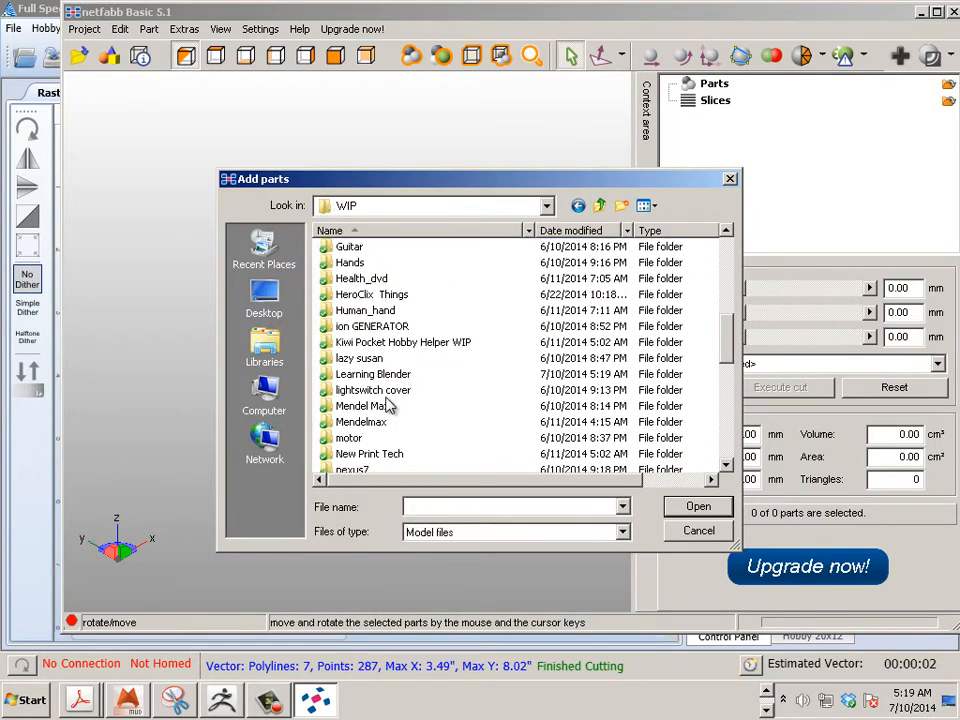
double_click(372, 374)
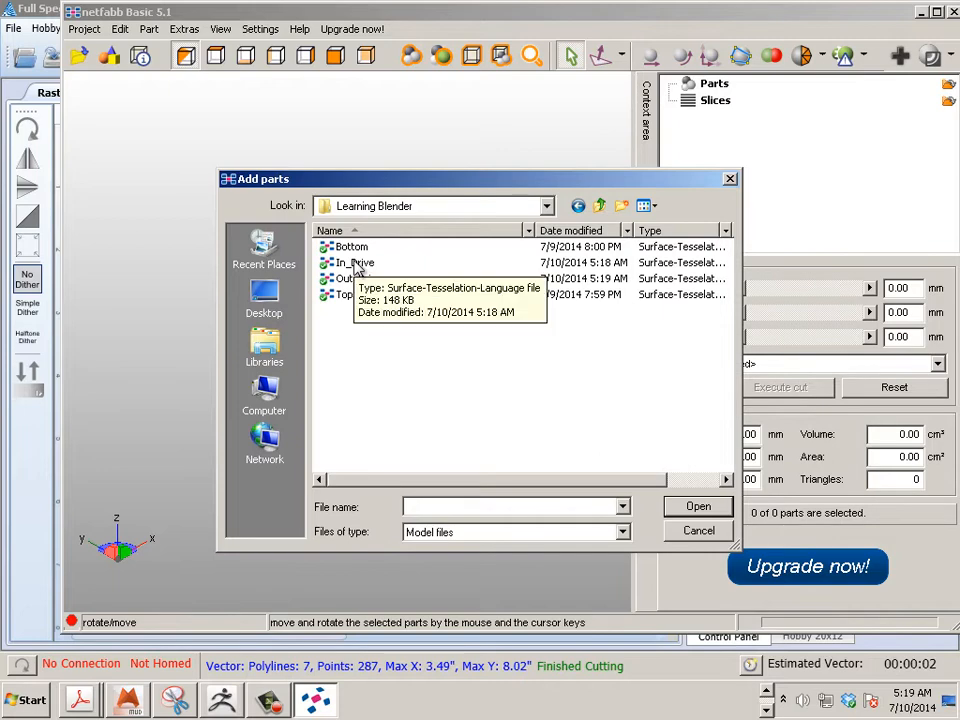
double_click(355, 263)
left_click(401, 339)
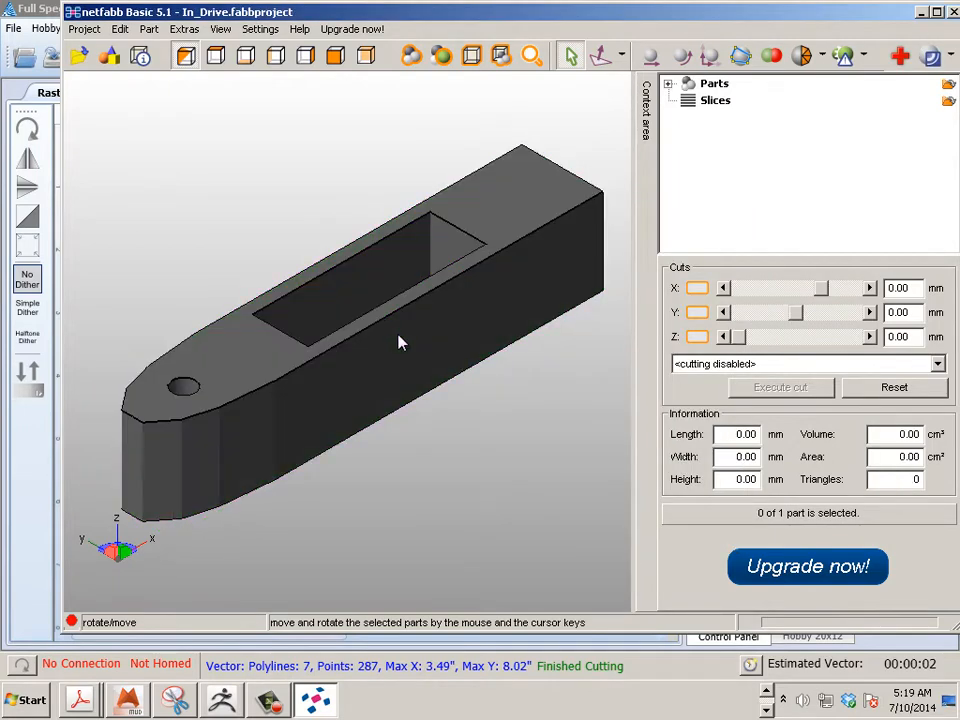
Start a part repair on In_Drive and run the automatic repair
left_click(904, 57)
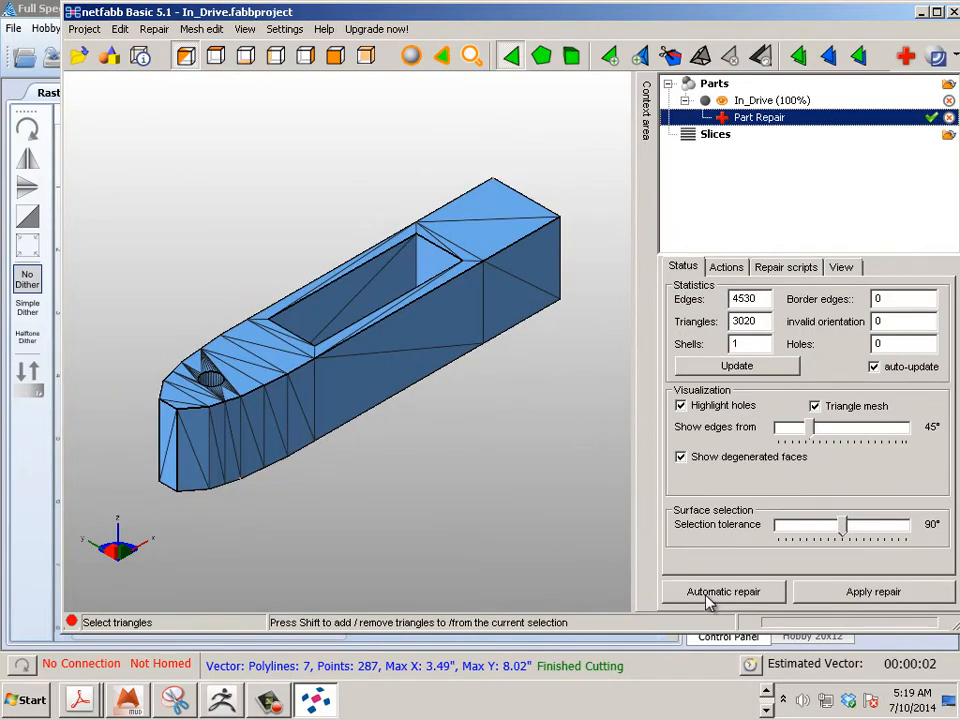
left_click(718, 592)
left_click(469, 378)
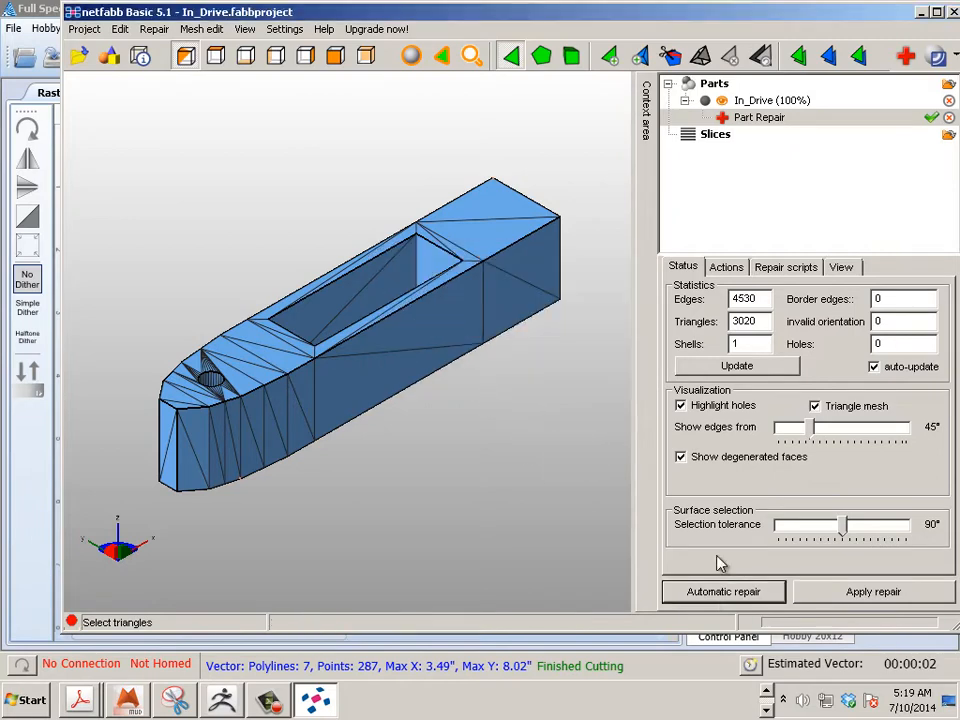
Apply the In_Drive repair, discarding the old part, and export the optimized mesh as STL over the existing In_Drive file in Learning Blender
left_click(833, 594)
left_click(268, 375)
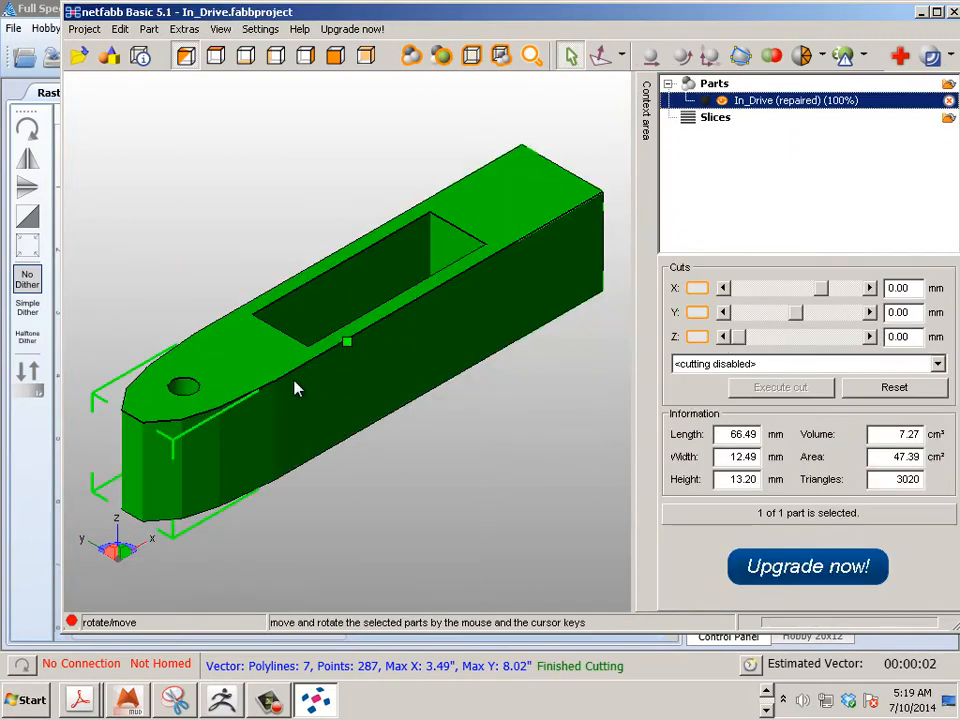
right_click(353, 391)
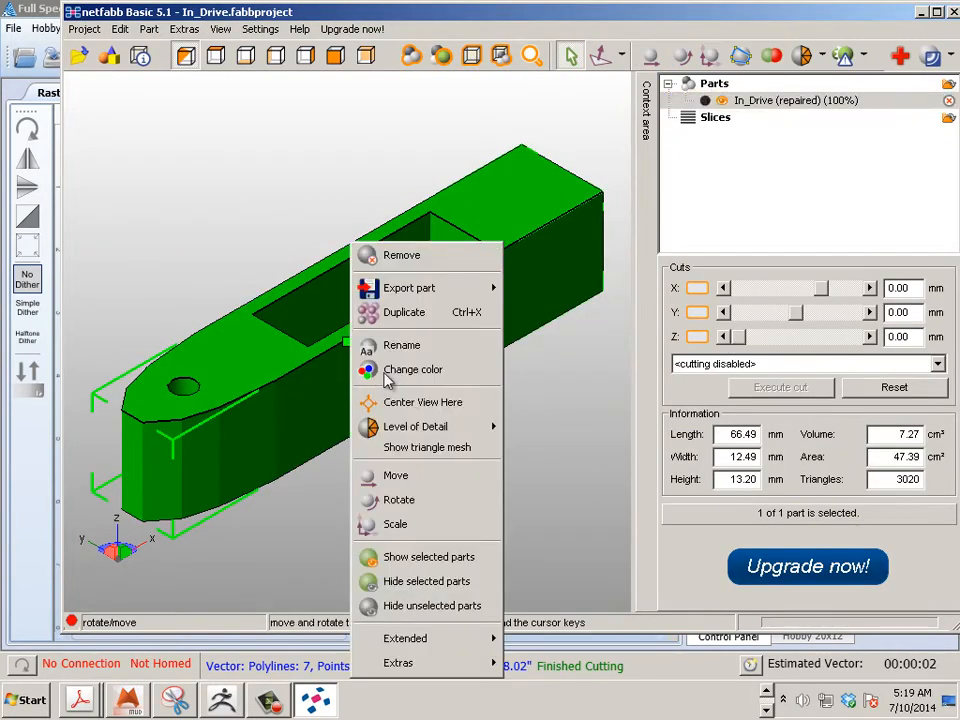
mouse_move(455, 290)
left_click(330, 286)
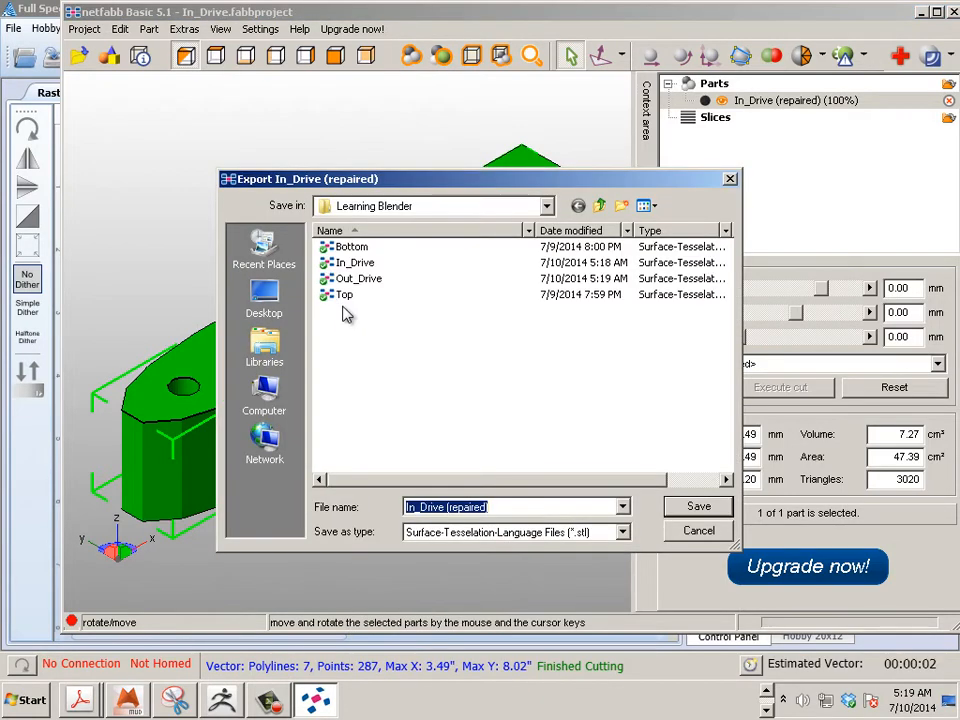
left_click(352, 263)
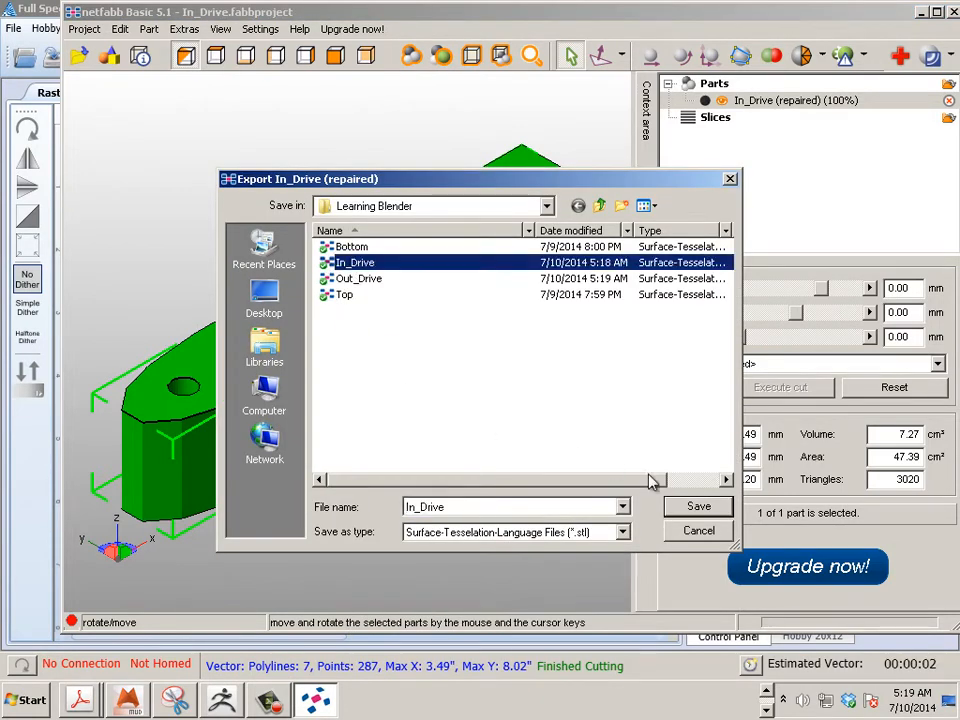
left_click(697, 507)
left_click(518, 357)
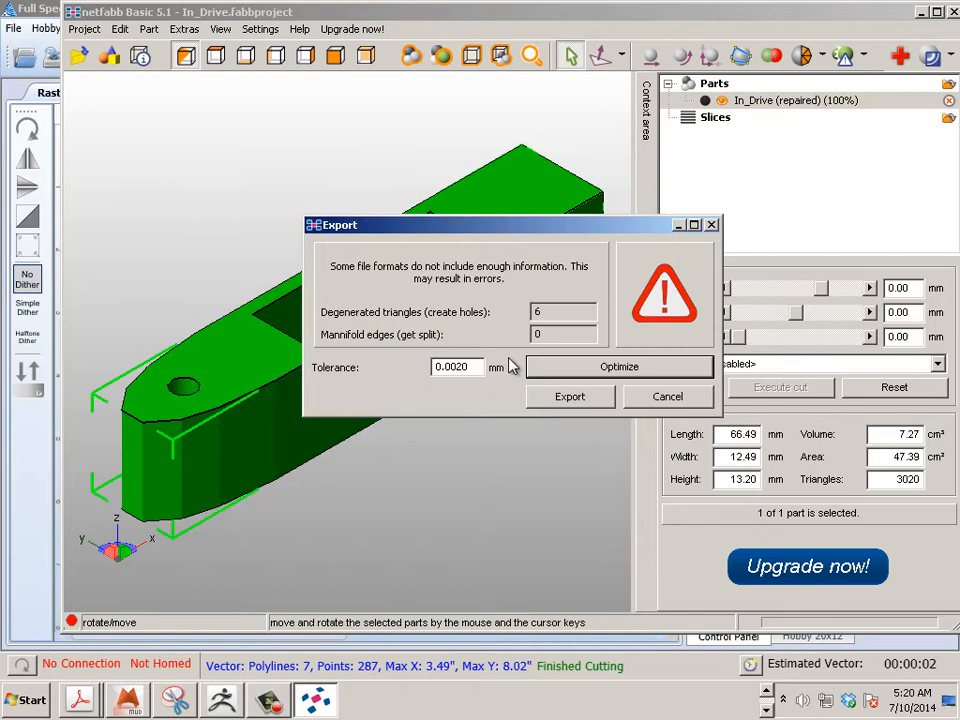
left_click(560, 372)
left_click(556, 402)
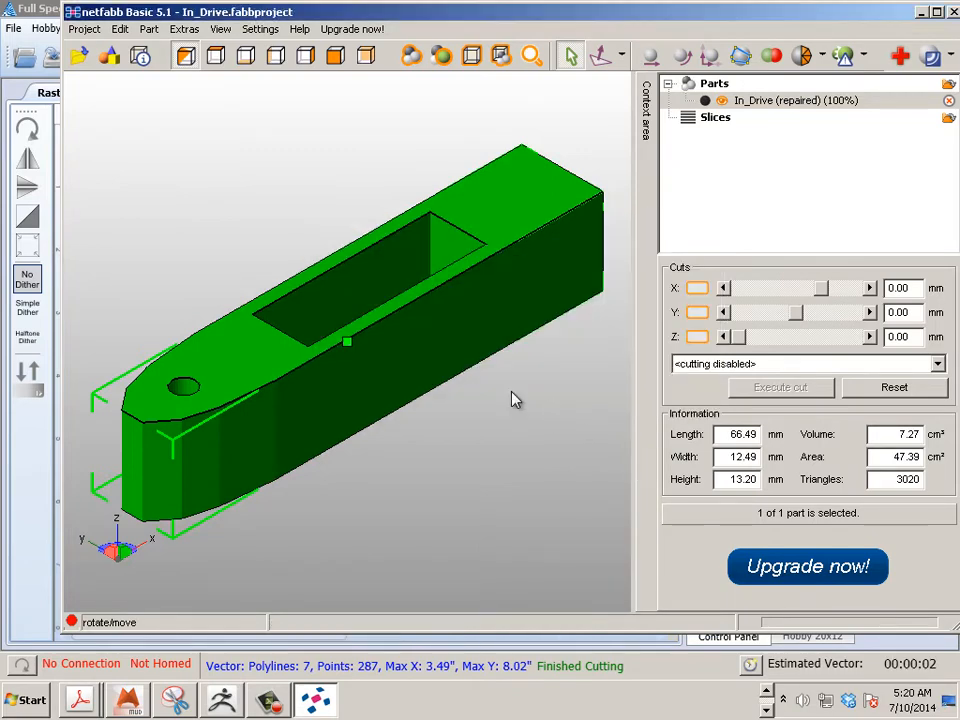
Remove the repaired In_Drive part from the project and add the Out_Drive part in its place
right_click(450, 366)
left_click(493, 256)
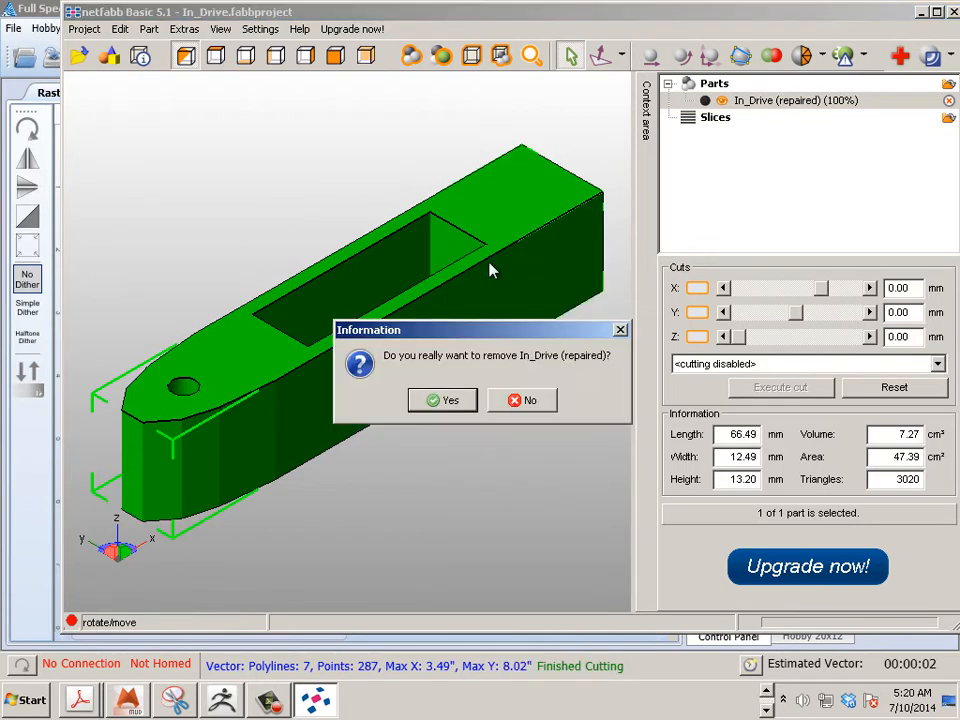
left_click(444, 400)
right_click(406, 251)
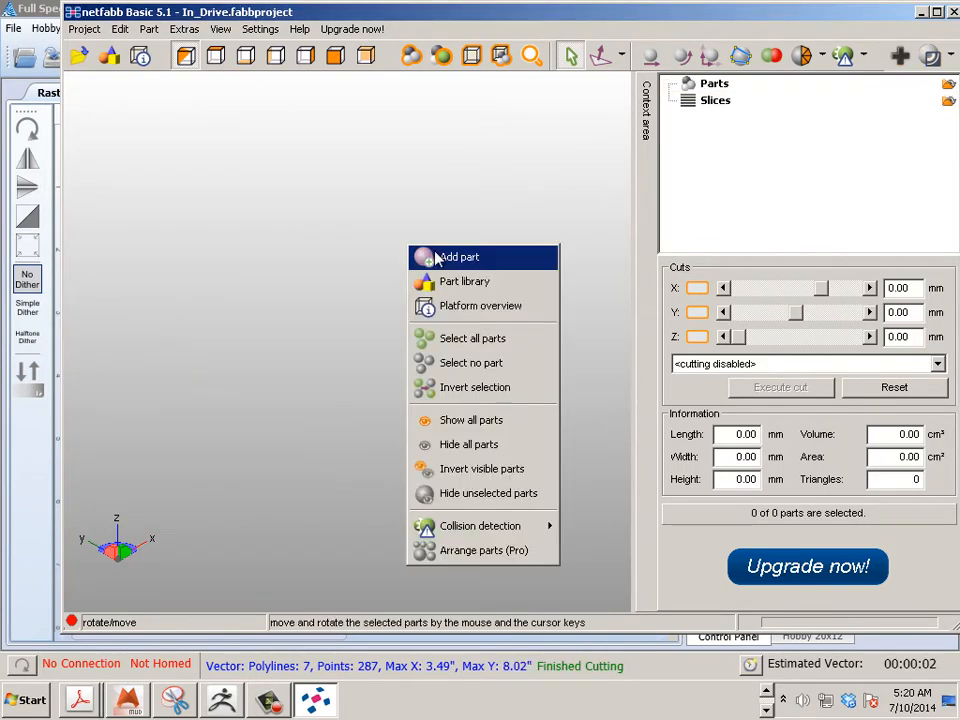
left_click(432, 257)
double_click(356, 297)
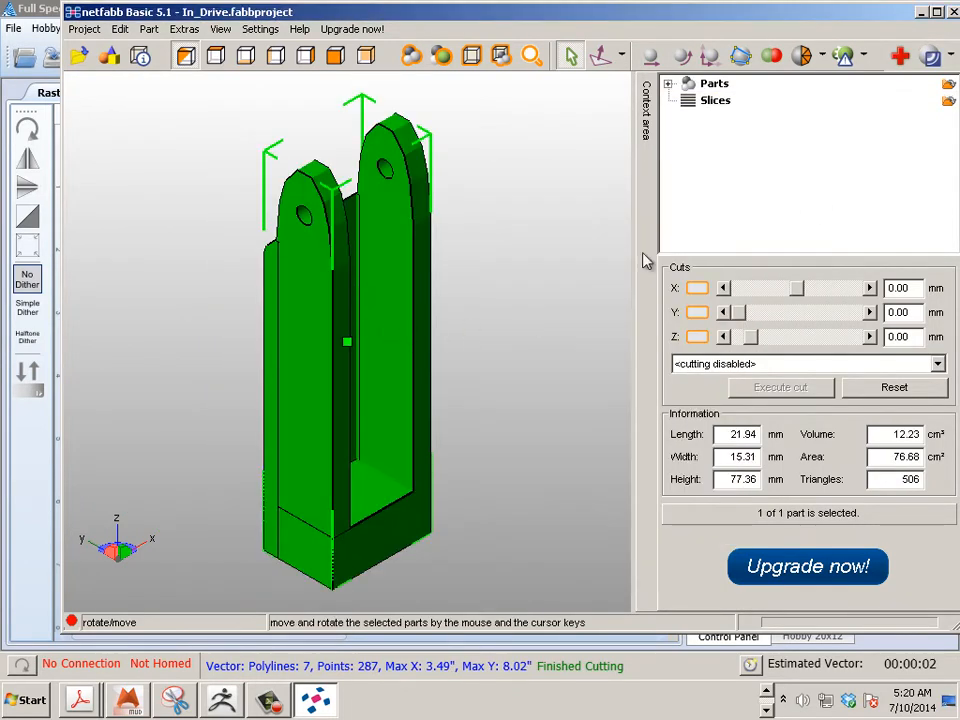
Run the automatic repair on Out_Drive and apply it, removing the old part
left_click(899, 57)
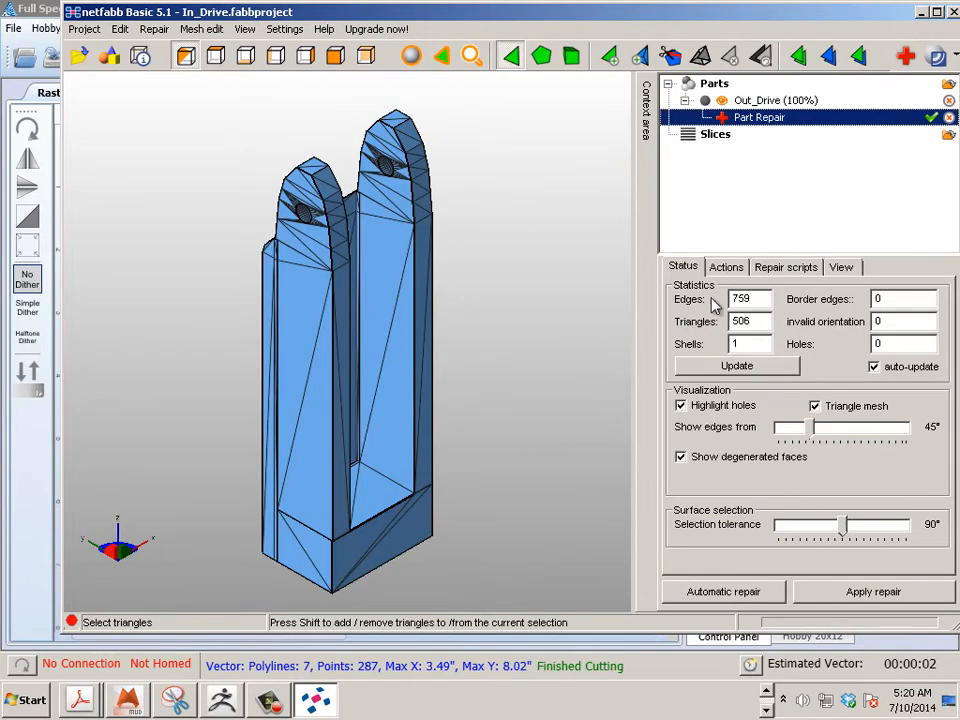
left_click(707, 588)
left_click(448, 369)
left_click(855, 592)
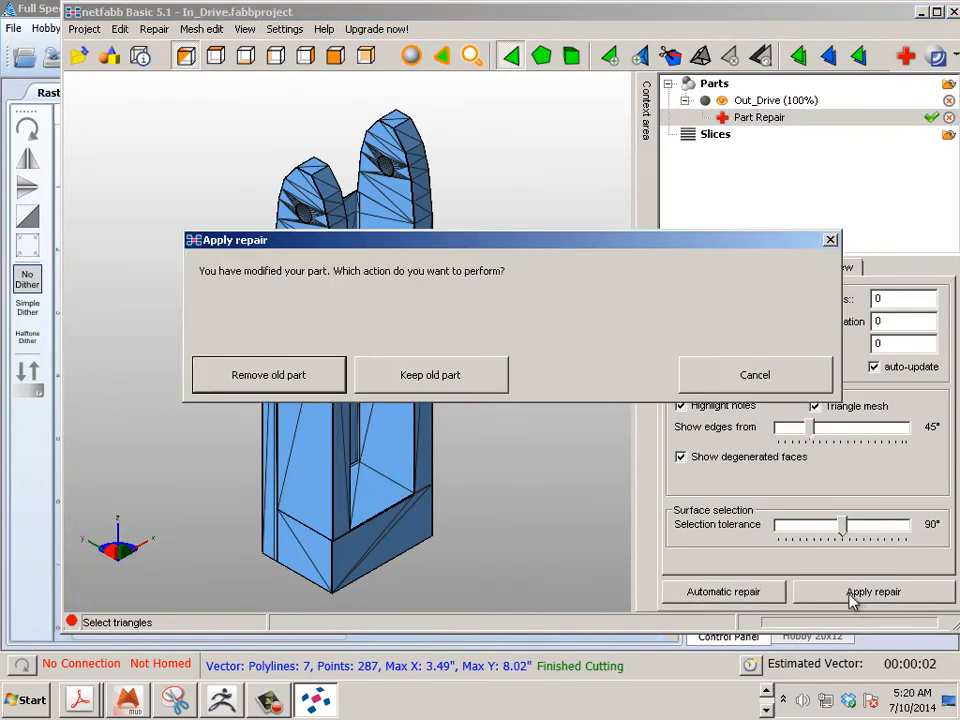
left_click(340, 376)
Export the repaired Out_Drive as an optimized STL, overwriting the existing Out_Drive file in Learning Blender
right_click(332, 244)
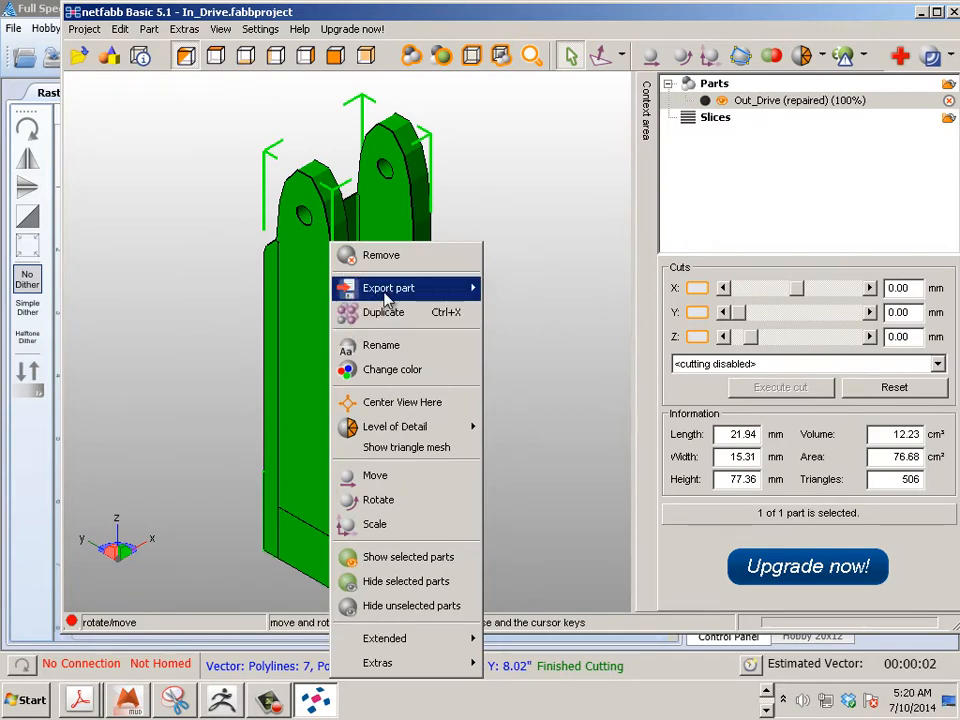
mouse_move(355, 290)
left_click(228, 284)
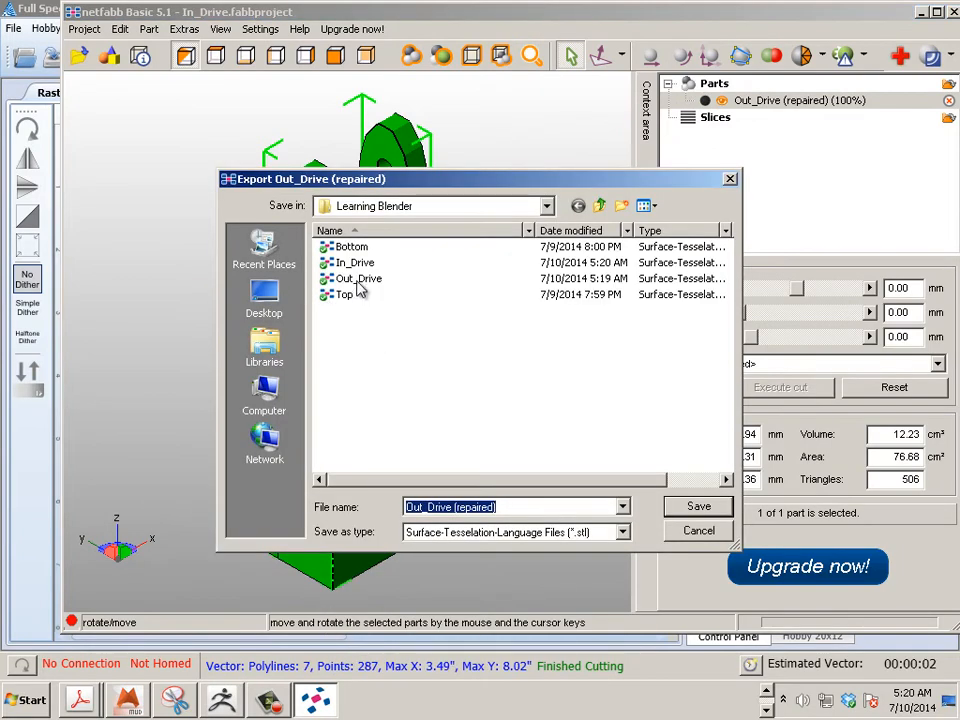
left_click(357, 278)
left_click(697, 506)
left_click(532, 355)
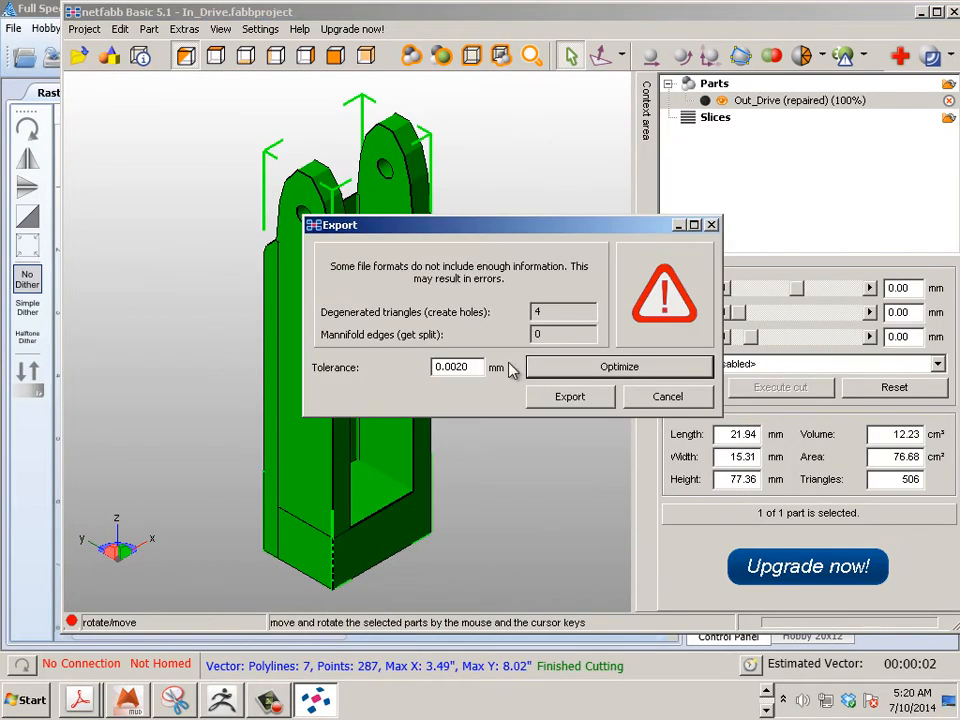
left_click(548, 373)
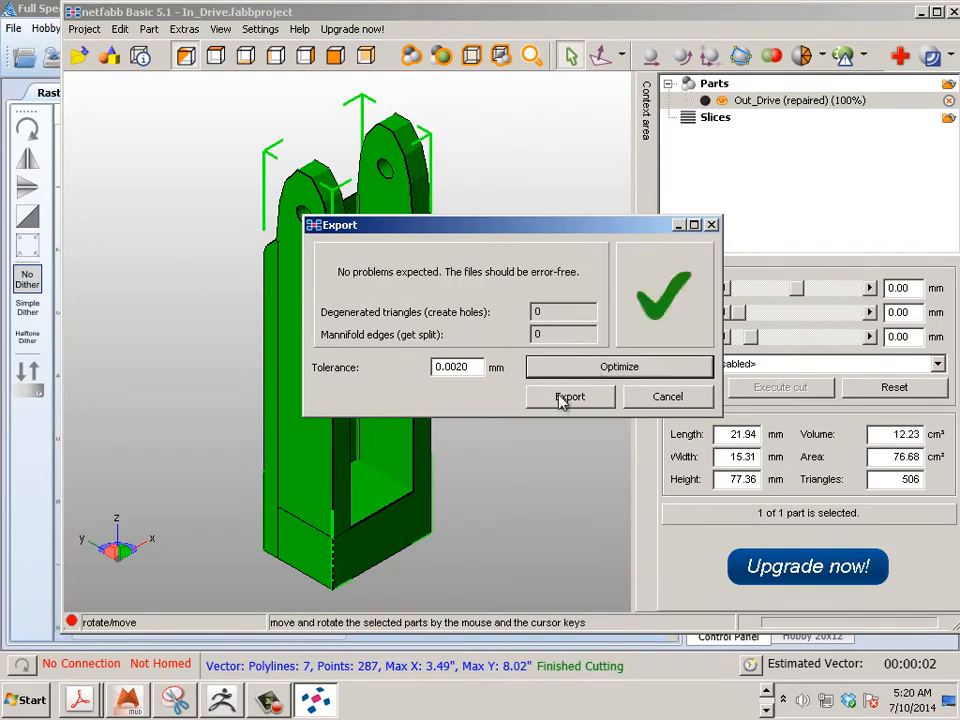
left_click(568, 397)
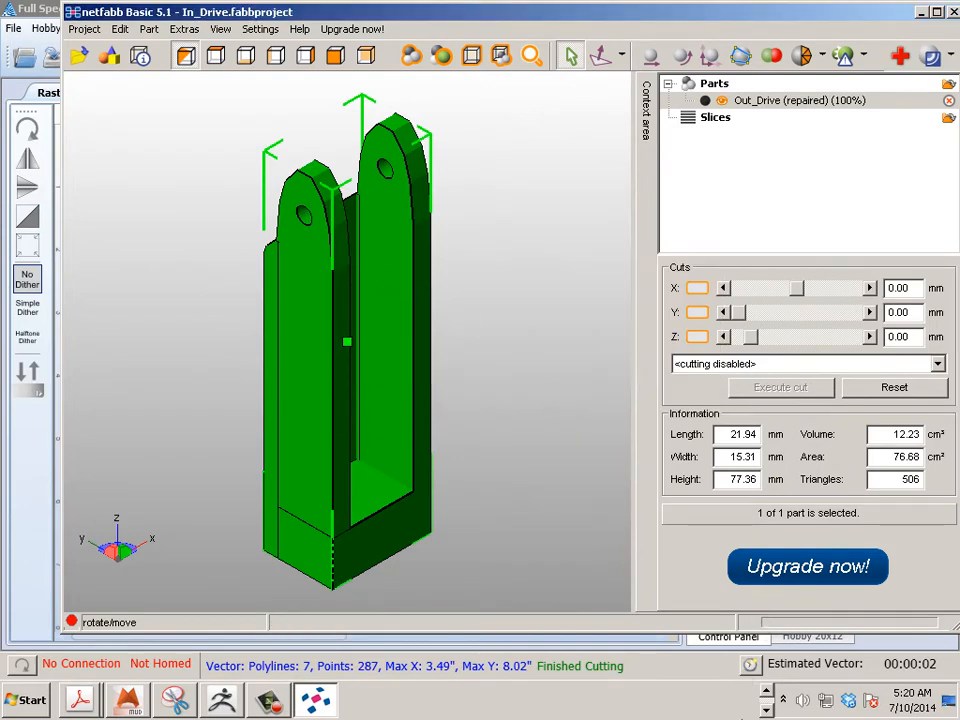
Switch to the file explorer and open the slic3r-mswin-x64-1-0-1-stable folder on the Desktop
left_click(767, 709)
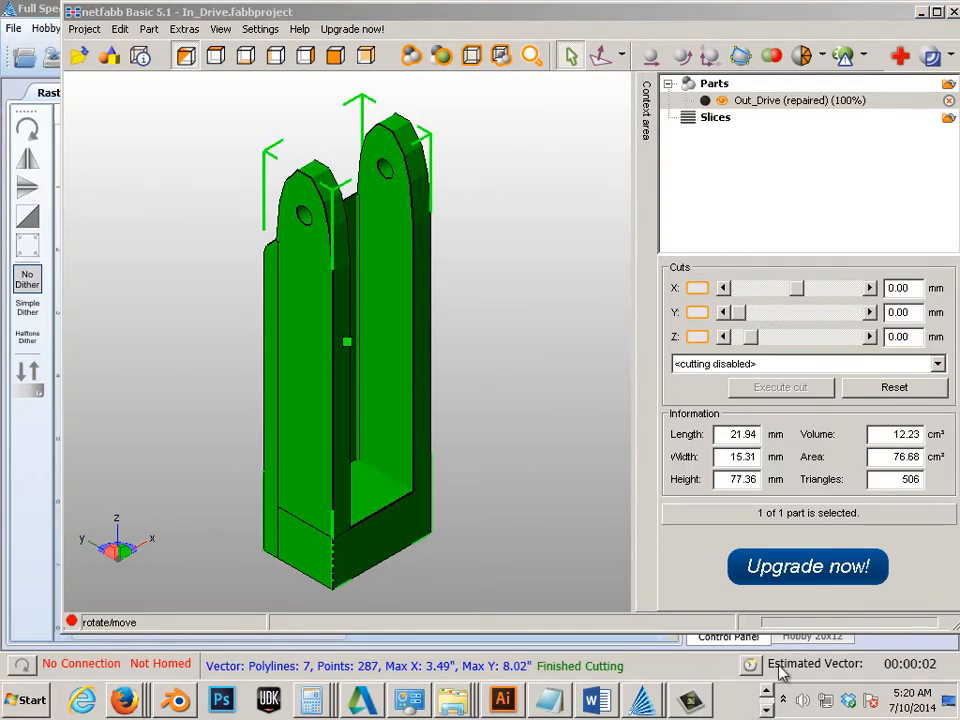
left_click(766, 709)
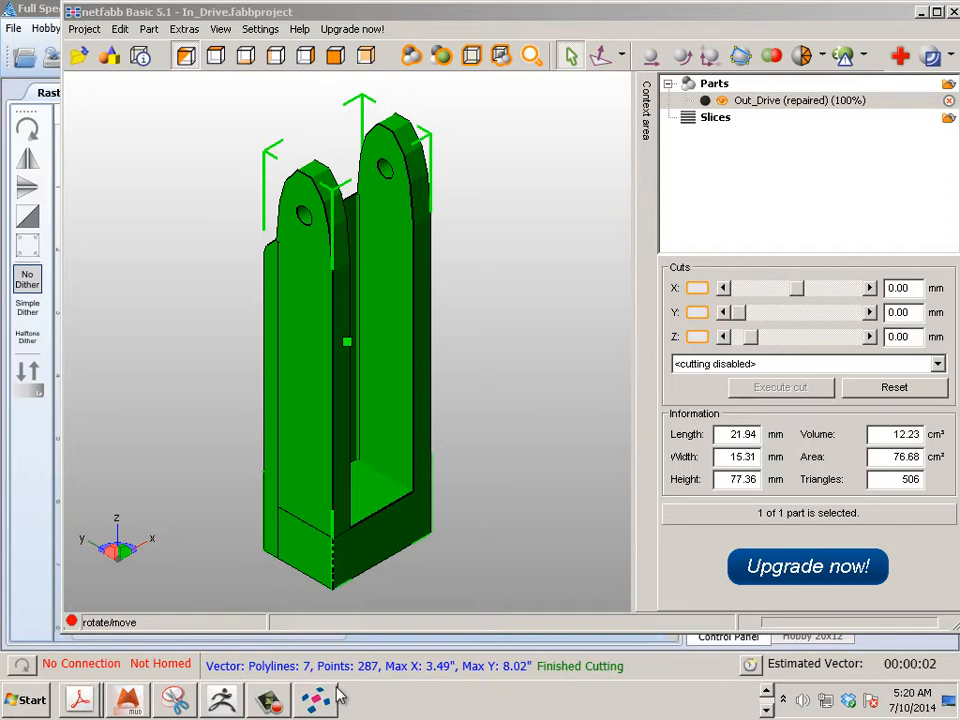
left_click(12, 700)
left_click(265, 467)
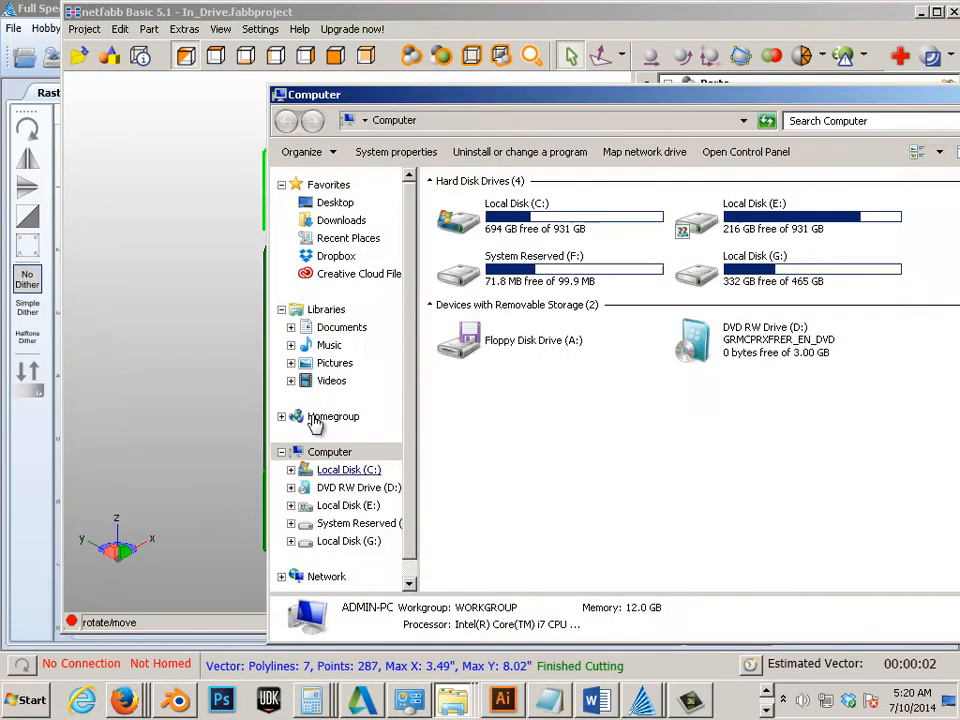
left_click(338, 203)
left_click(553, 360)
scroll(557, 397, "down", 2)
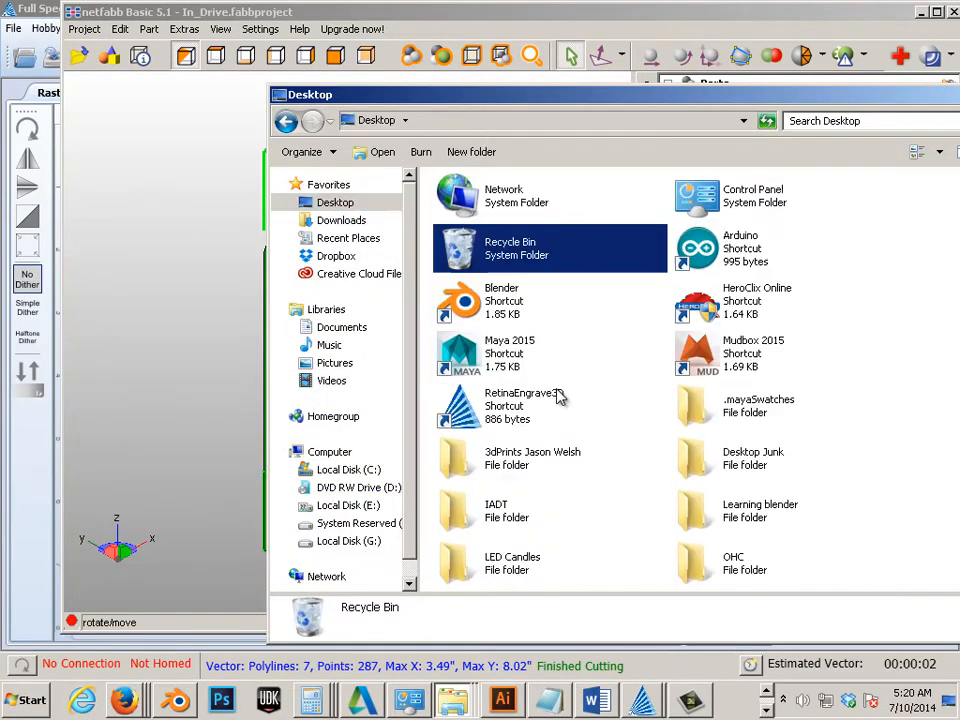
scroll(557, 397, "down", 3)
double_click(757, 463)
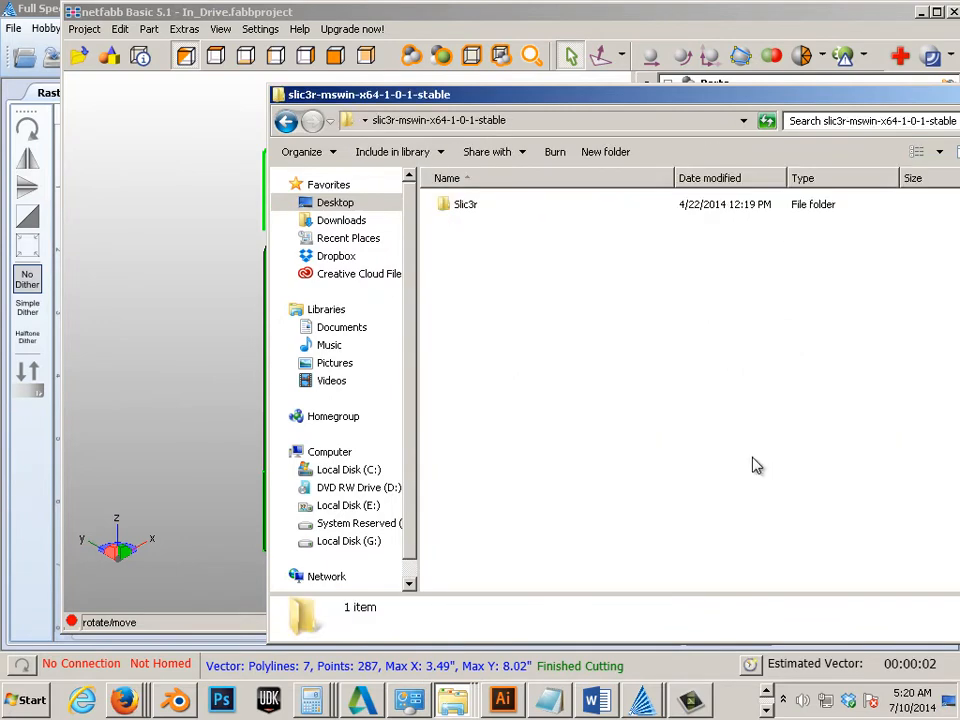
Launch the slic3r application from the Slic3r subfolder and bring its window to the front
double_click(466, 204)
double_click(476, 306)
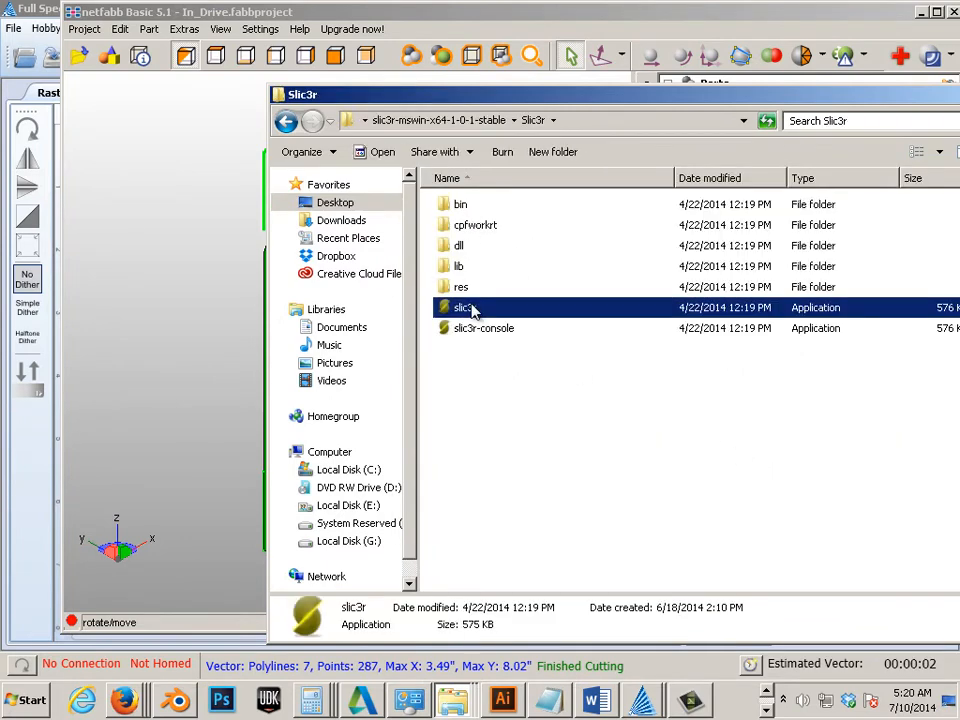
left_click(533, 361)
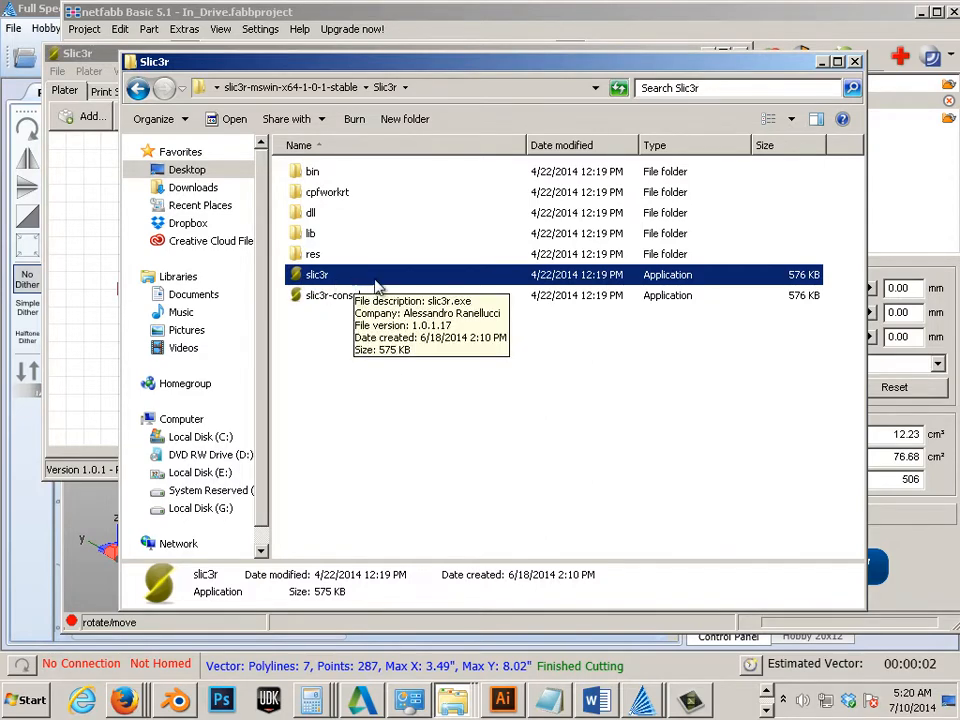
left_click(86, 270)
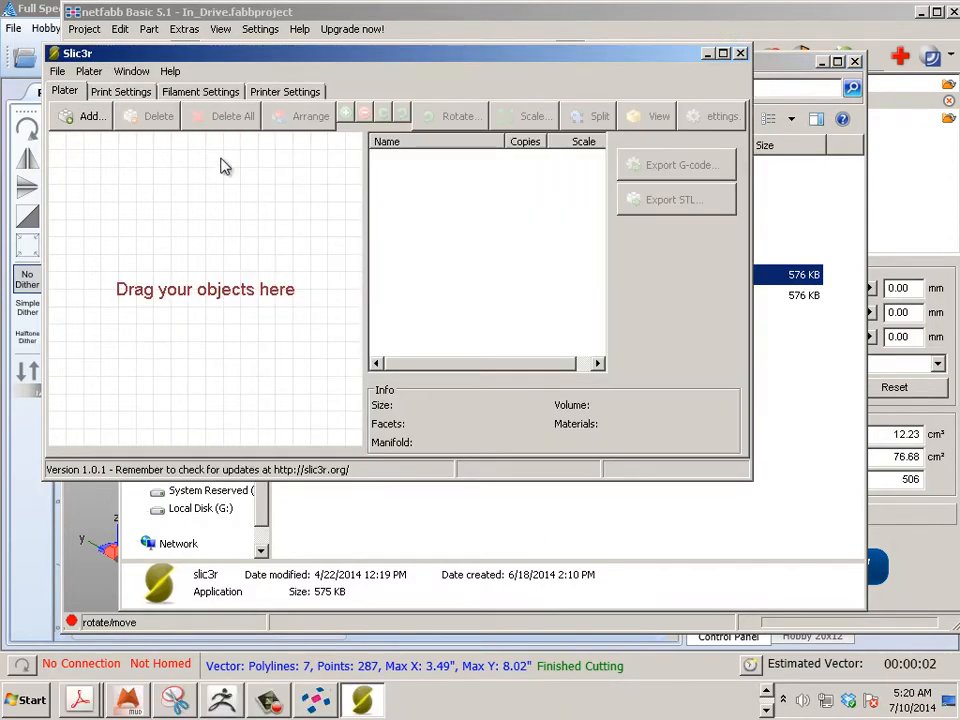
Start adding objects to the plater and browse to the Learning Blender folder inside WIP in Dropbox
left_click(88, 117)
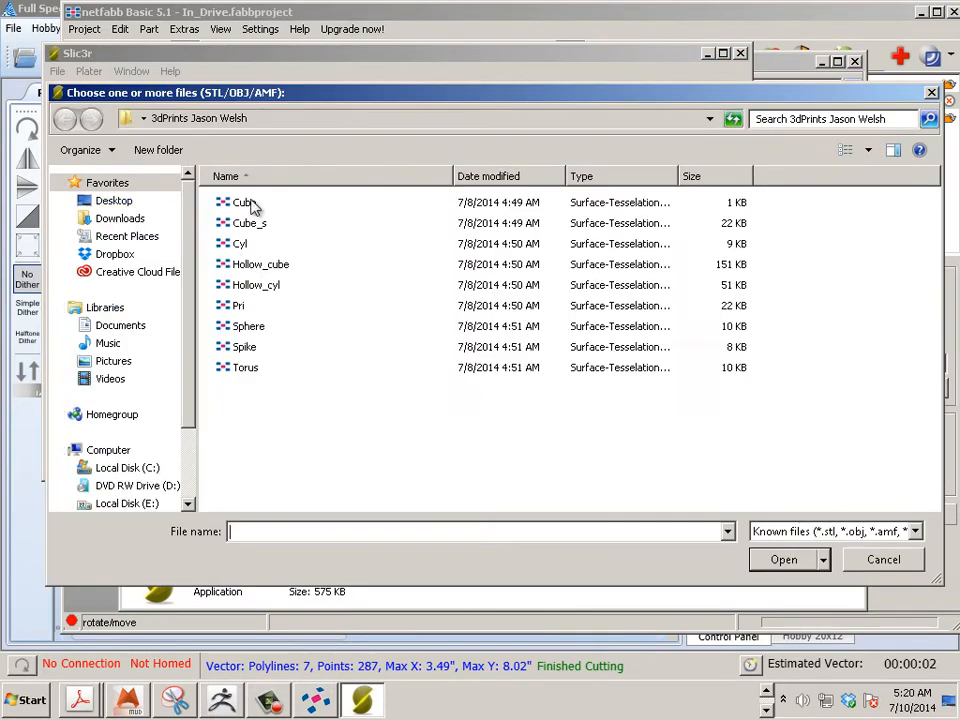
left_click(143, 118)
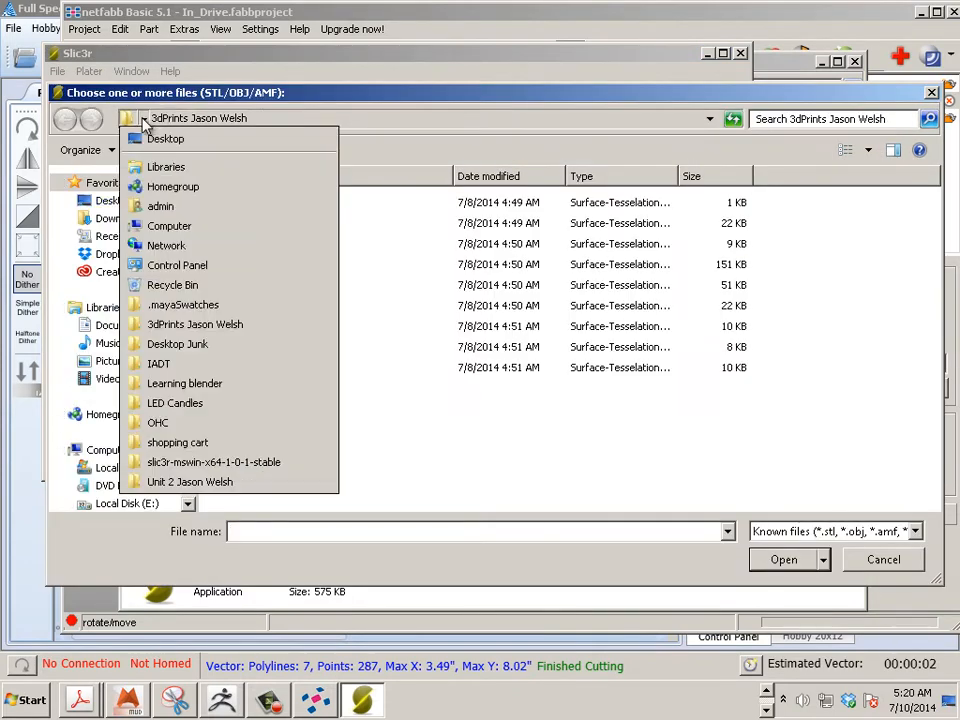
left_click(380, 305)
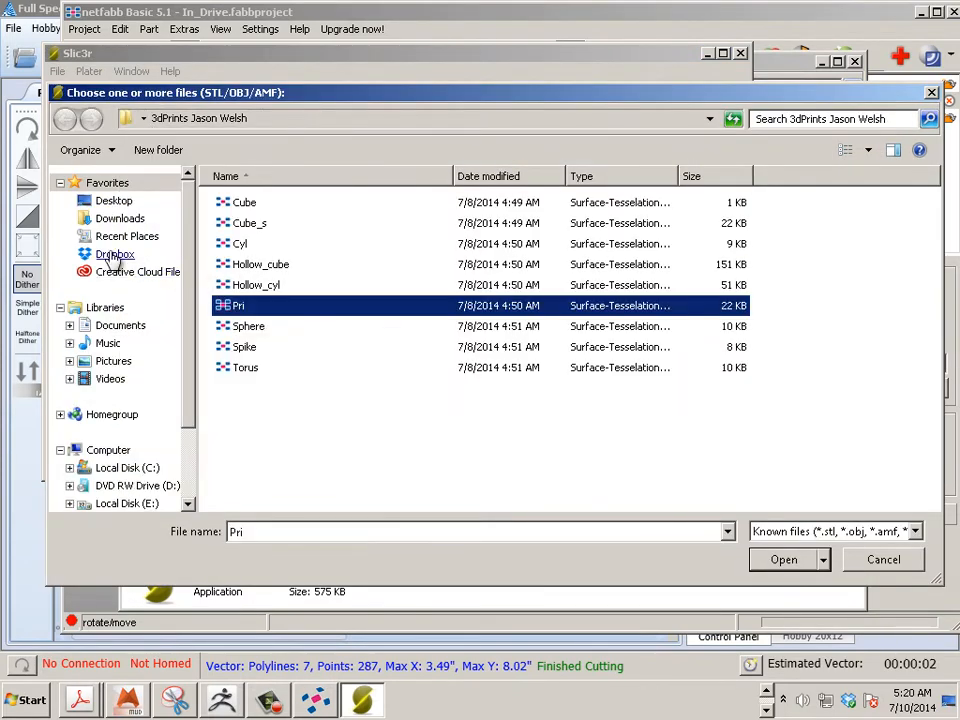
left_click(112, 254)
left_click(325, 392)
scroll(325, 392, "down", 11)
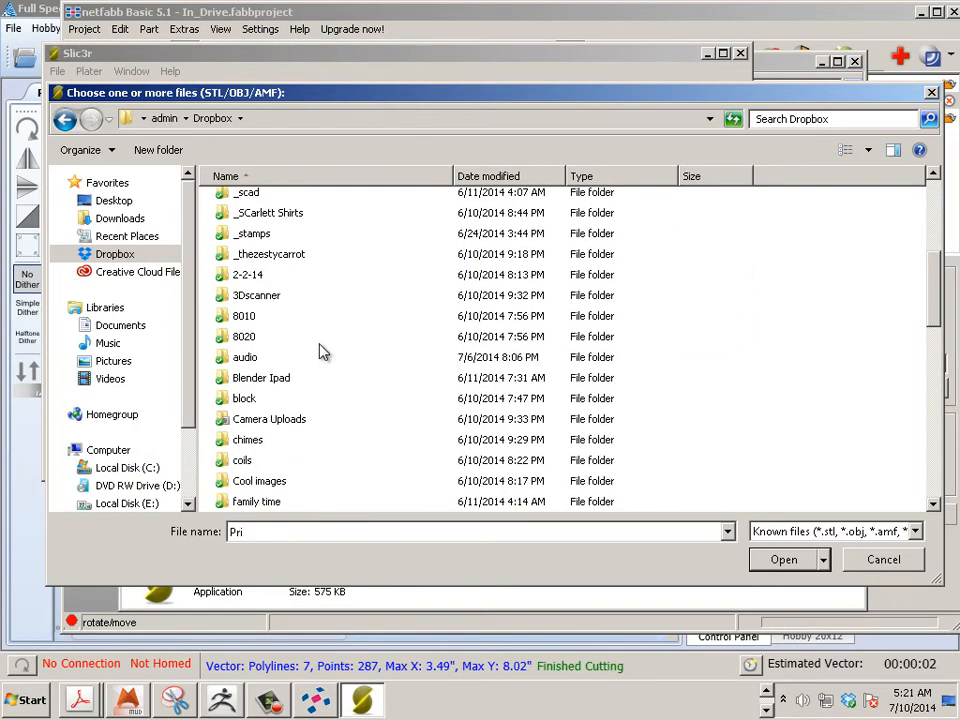
scroll(306, 342, "down", 4)
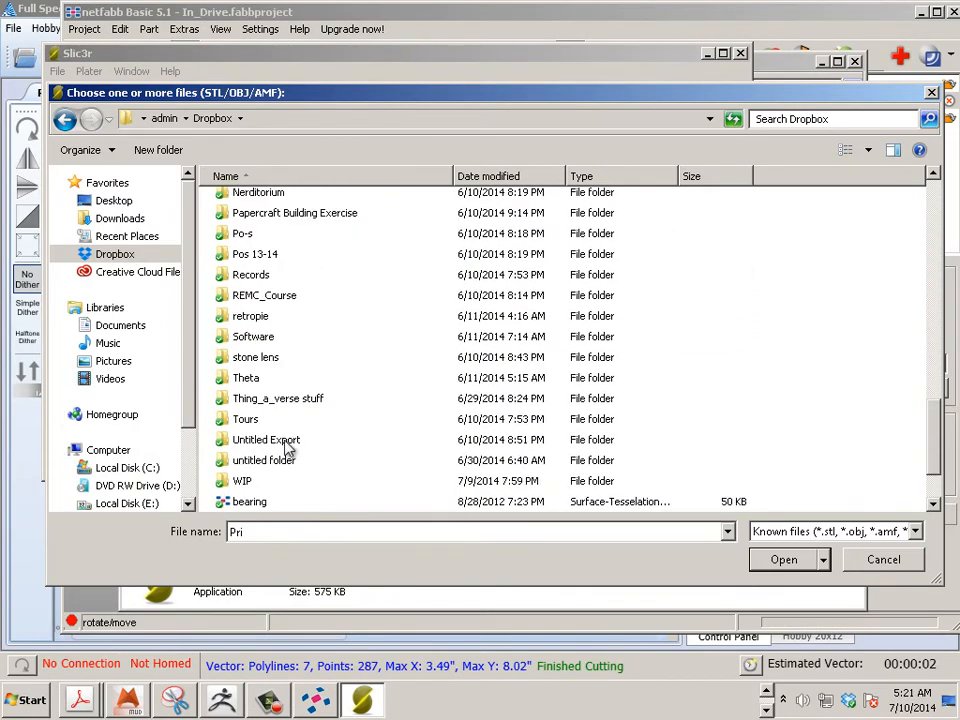
double_click(244, 482)
left_click(347, 367)
scroll(345, 369, "down", 6)
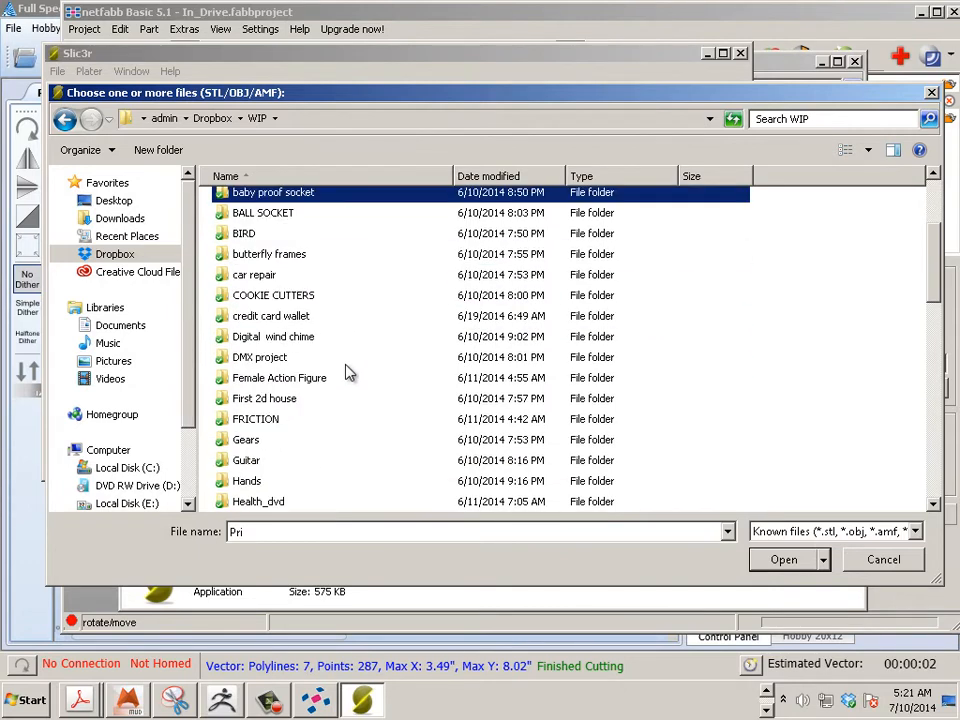
scroll(339, 373, "down", 1)
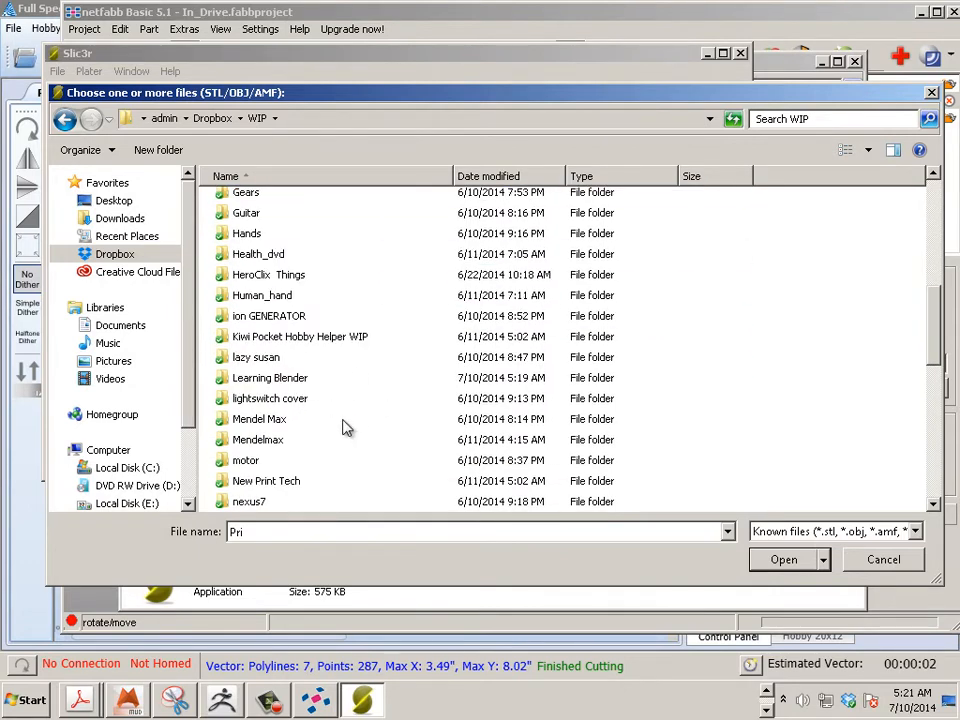
double_click(278, 380)
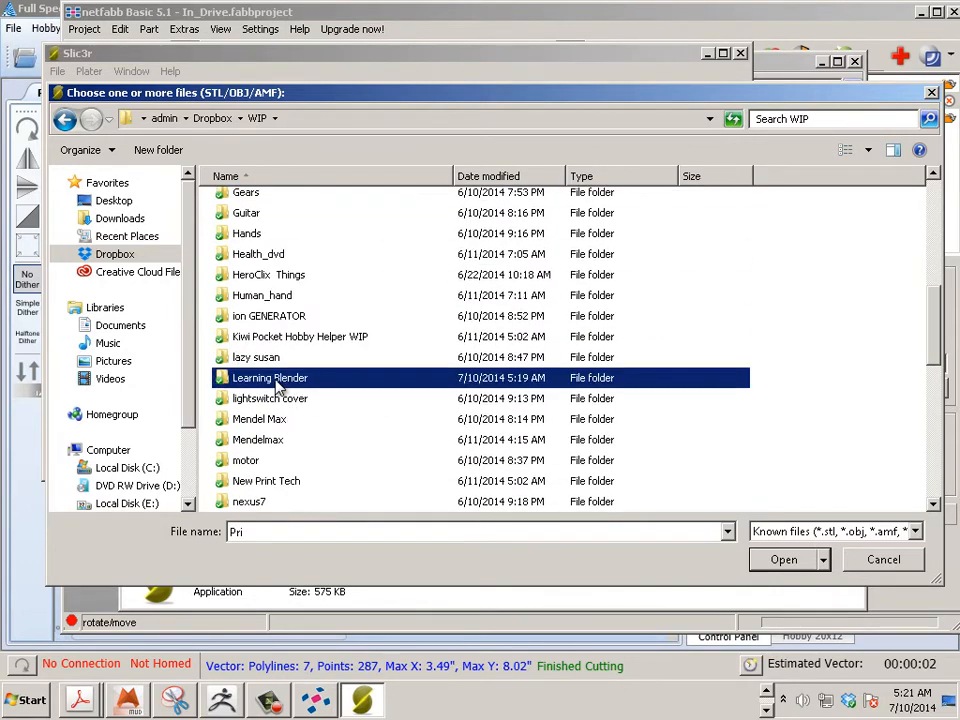
Load In_Drive and Out_Drive together onto the plater and place Out_Drive behind the middle of In_Drive
left_click(250, 230)
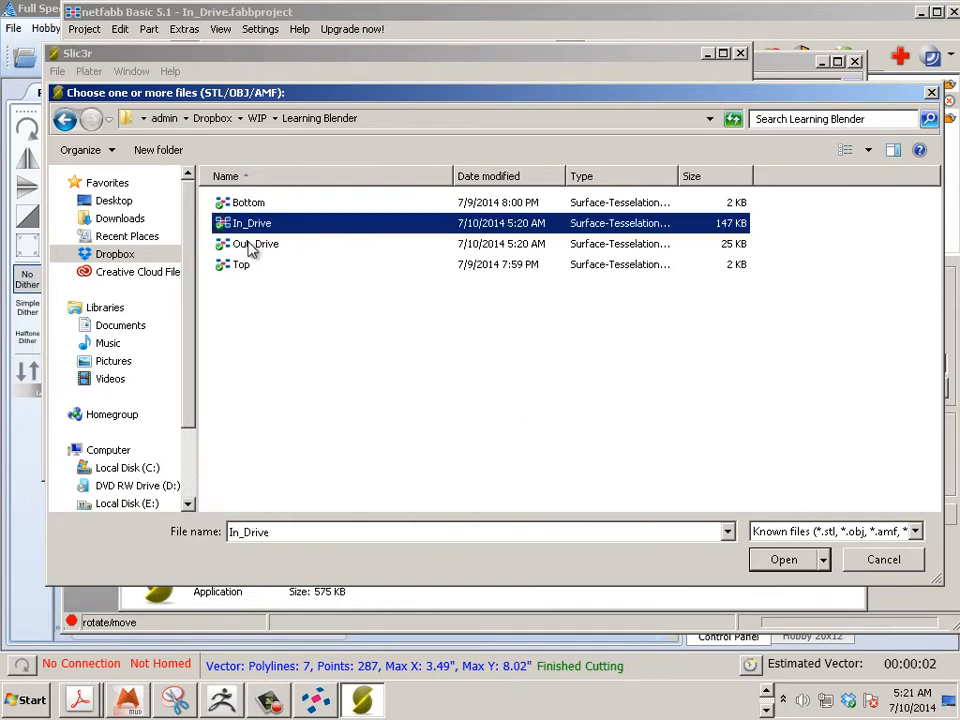
left_click(262, 246, "ctrl")
left_click(784, 560)
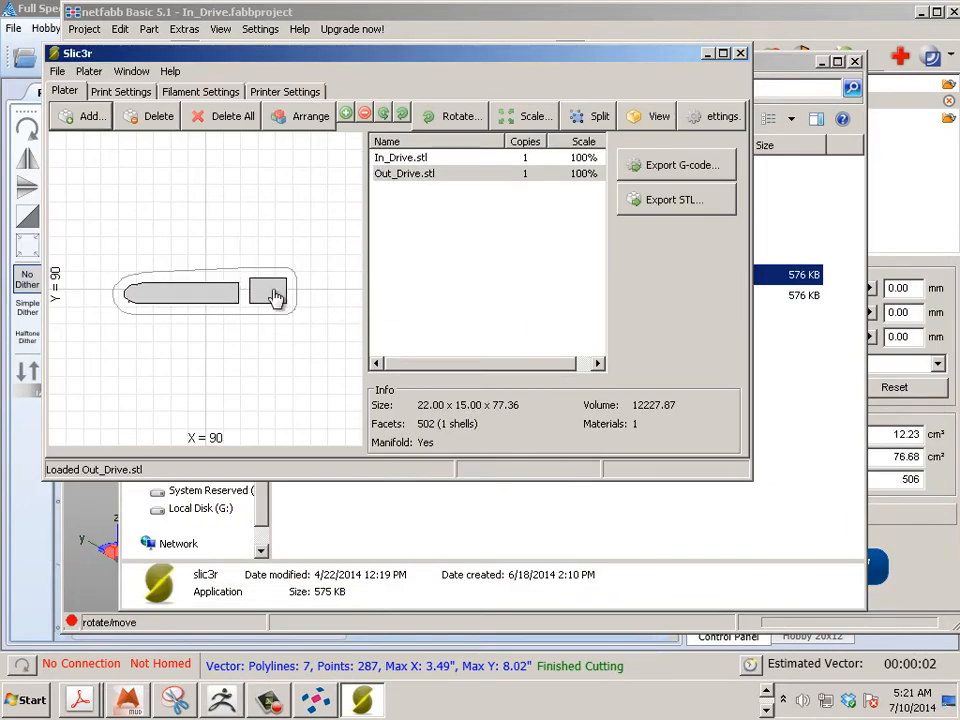
left_click_drag(273, 297, 213, 278)
left_click(214, 319)
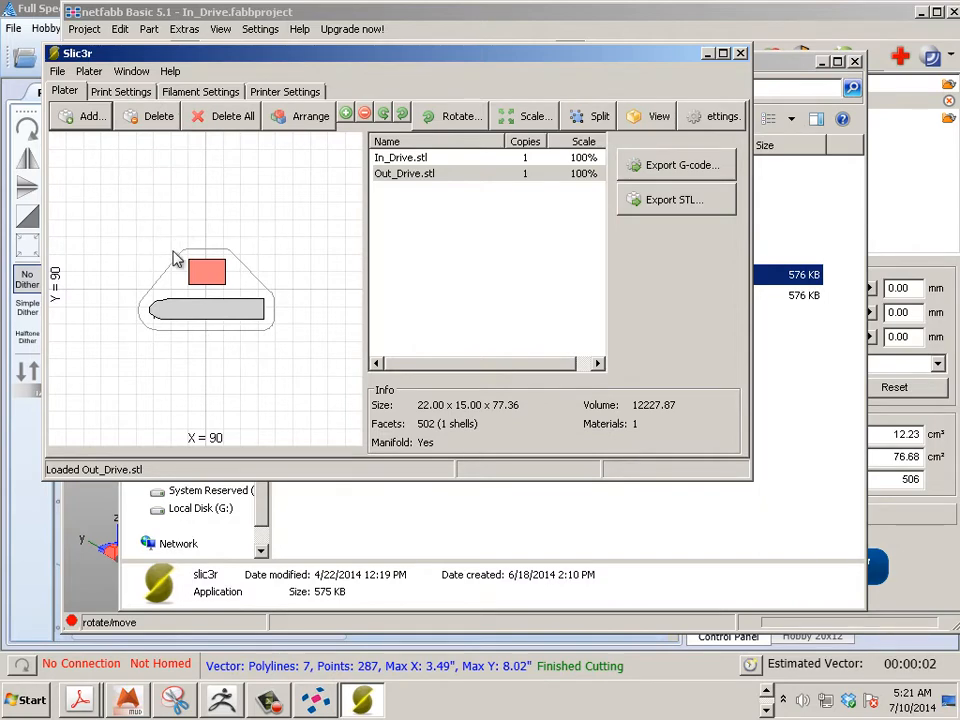
Widen the gap between Out_Drive and In_Drive slightly on the plater
mouse_move(214, 272)
left_mouse_down()
mouse_move(279, 232)
mouse_move(298, 232)
mouse_move(216, 266)
mouse_move(276, 221)
mouse_move(210, 255)
mouse_move(210, 270)
mouse_move(285, 227)
mouse_move(144, 279)
mouse_move(257, 294)
mouse_move(265, 250)
mouse_move(212, 252)
mouse_move(207, 265)
mouse_move(216, 268)
left_mouse_up()
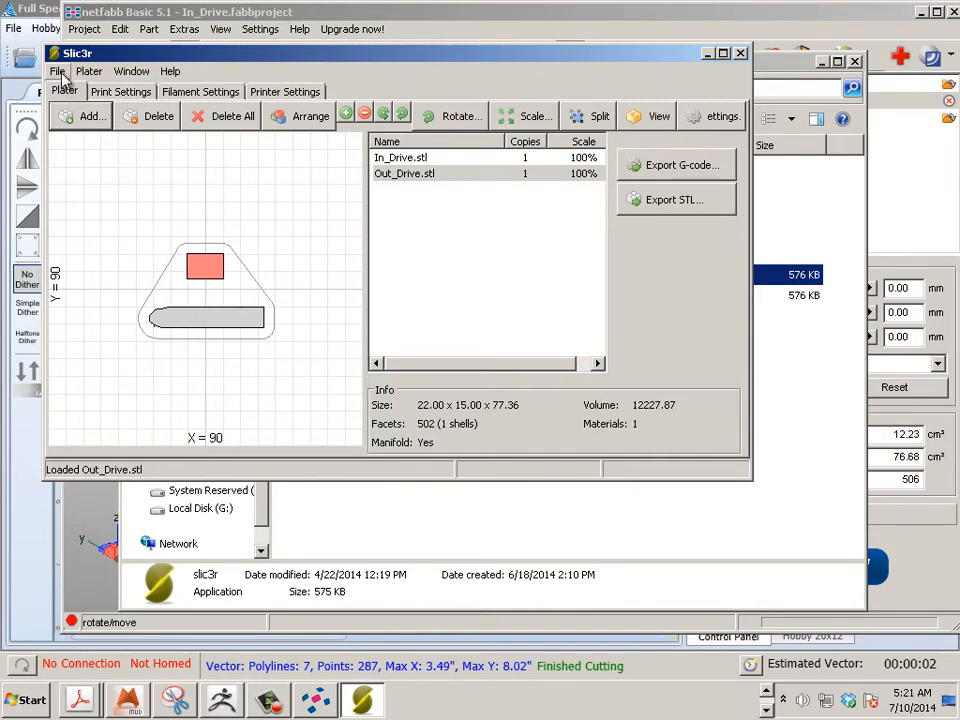
Turn off support material generation in the print settings and return to the plater
left_click(100, 91)
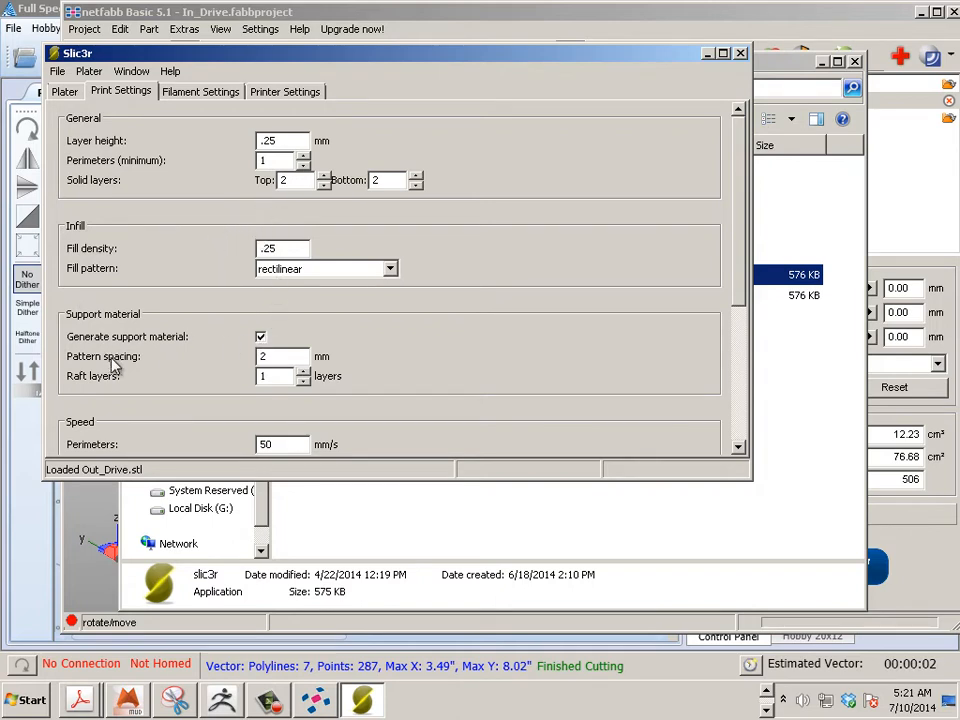
left_click(260, 338)
left_click(63, 89)
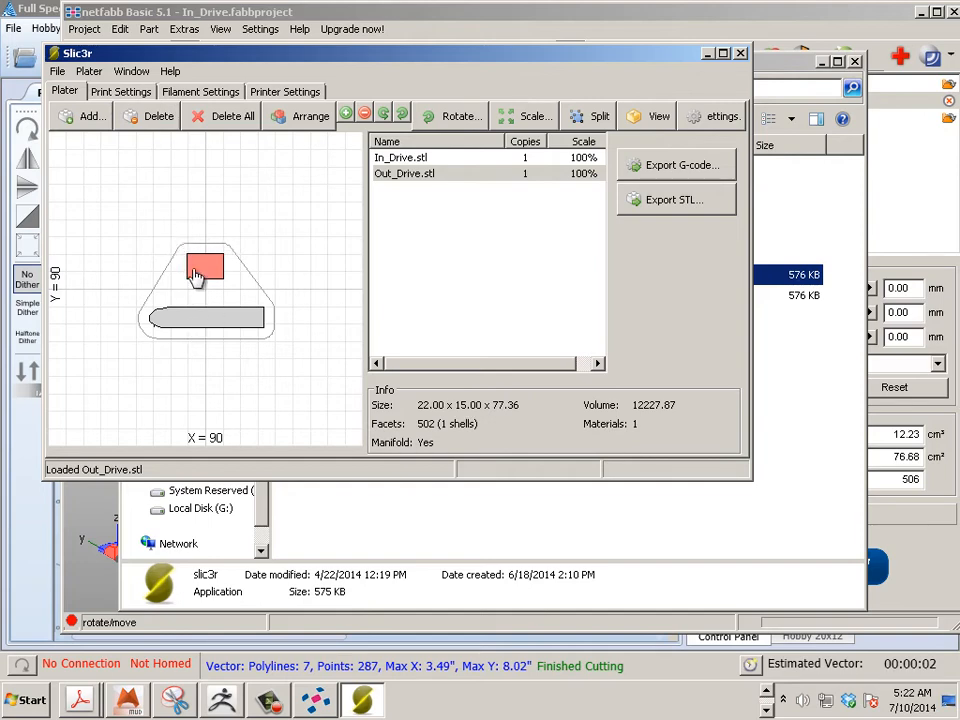
Load the spiderman configuration from the Dropbox folder and check its support material settings
left_click(58, 72)
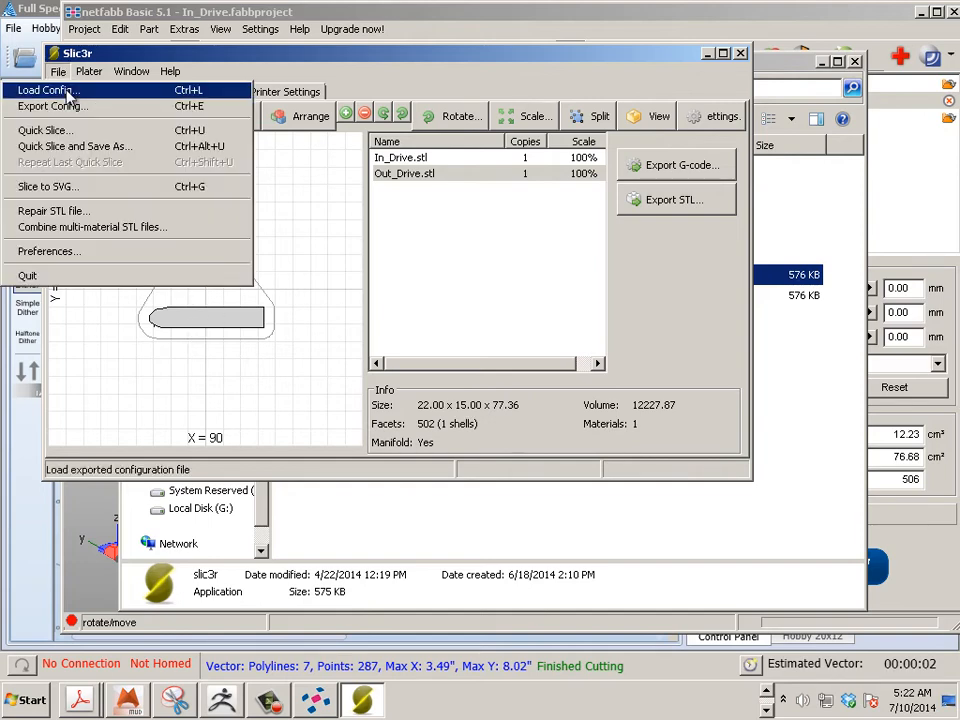
left_click(68, 95)
scroll(326, 350, "down", 12)
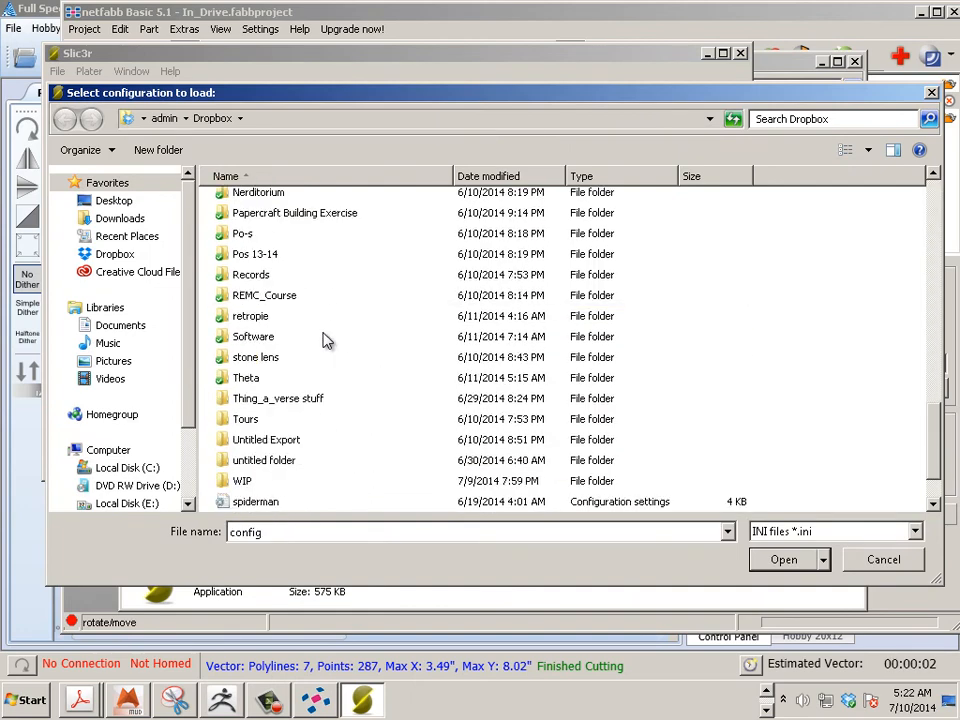
scroll(326, 340, "down", 1)
double_click(272, 440)
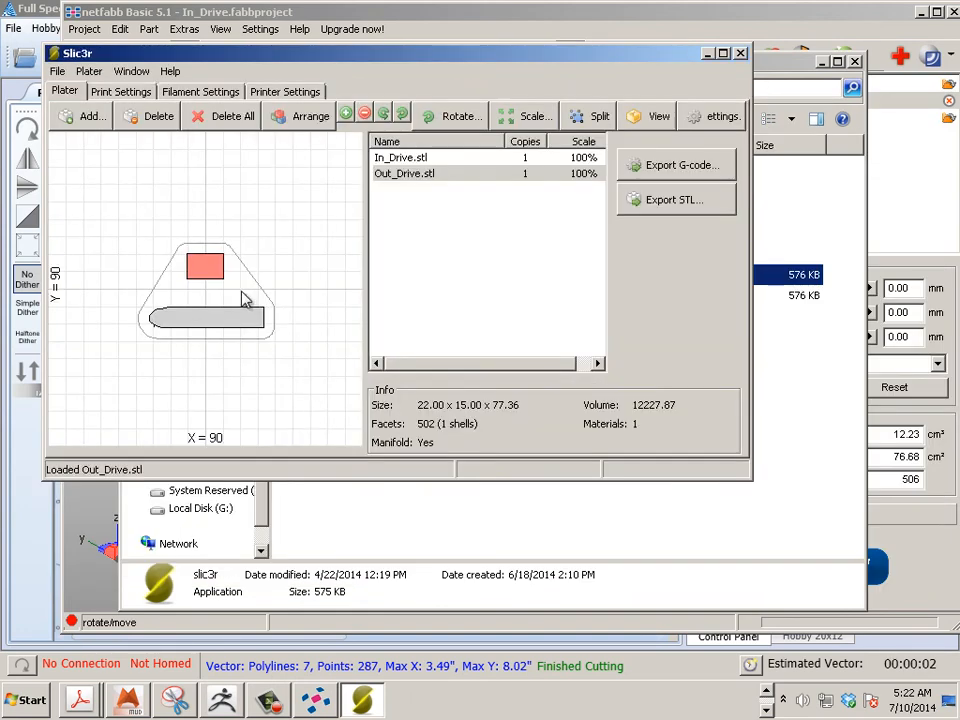
left_click(112, 92)
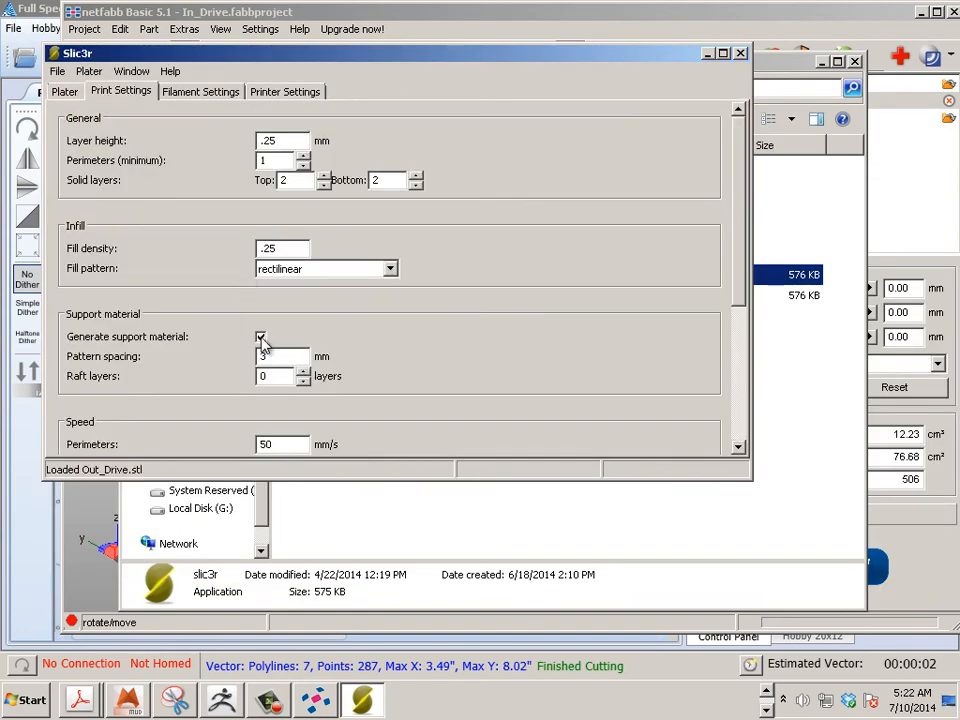
left_click(64, 92)
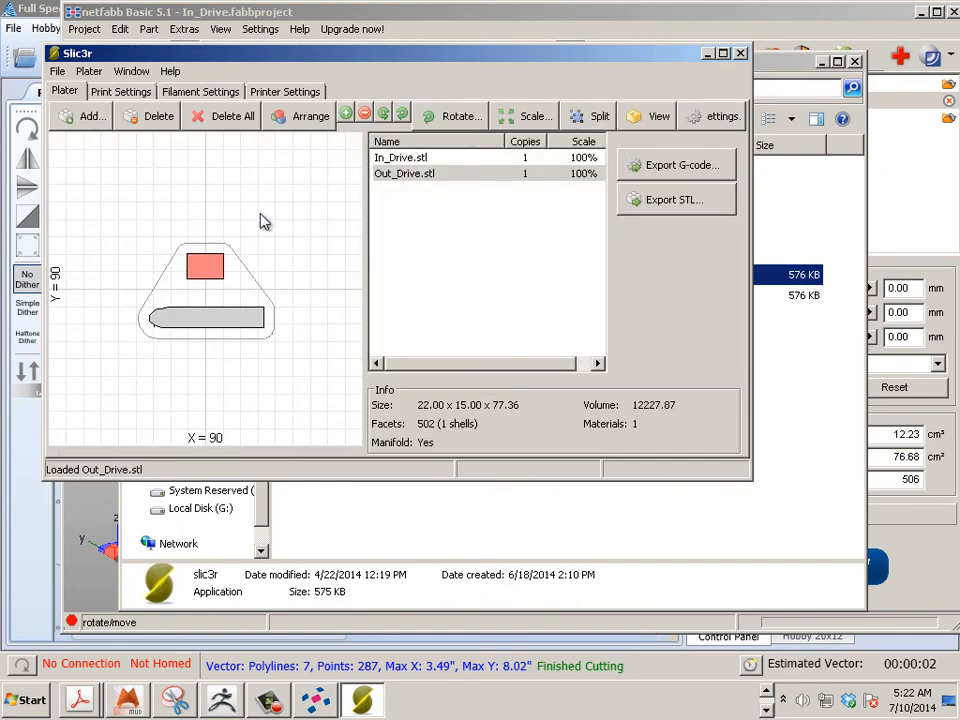
Export the G-code for both parts as Screw_drive in the Learning Blender folder
left_click(625, 165)
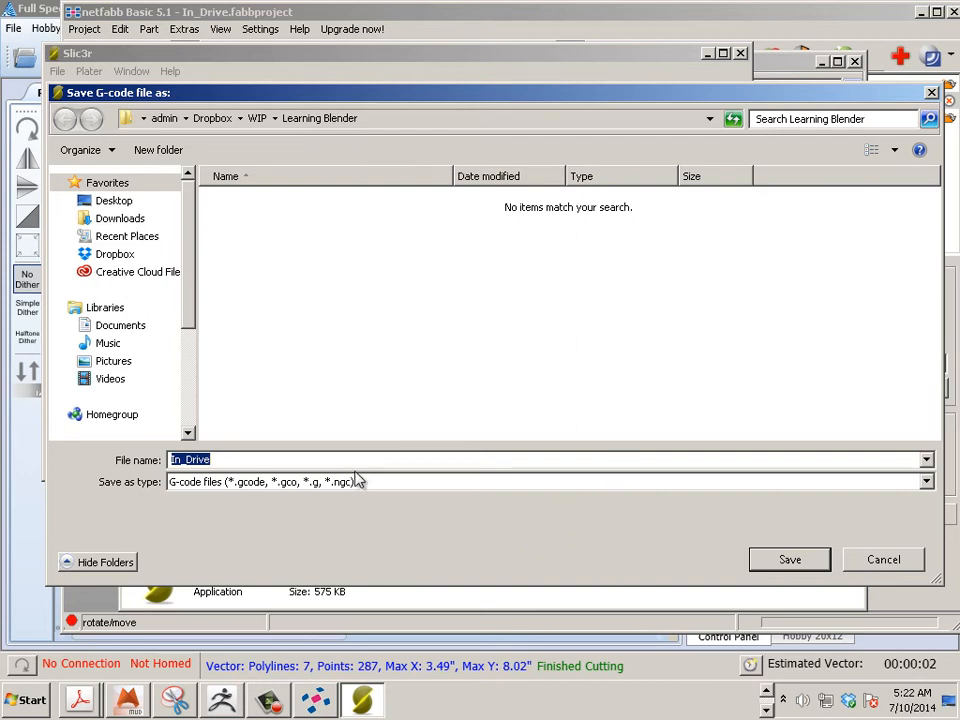
type("Screw_drive")
left_click(805, 563)
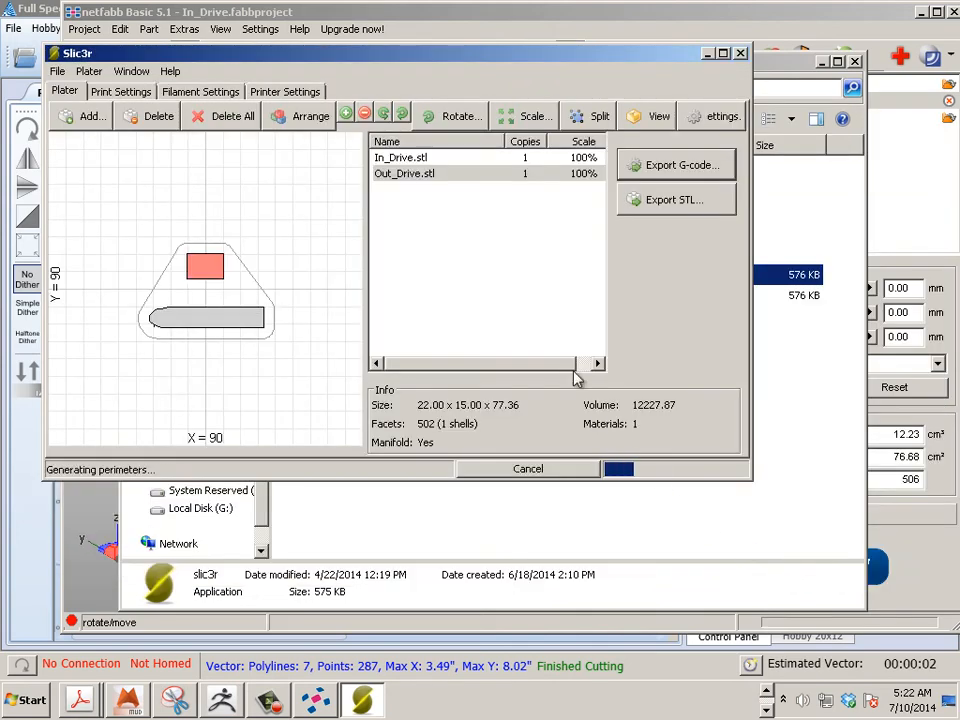